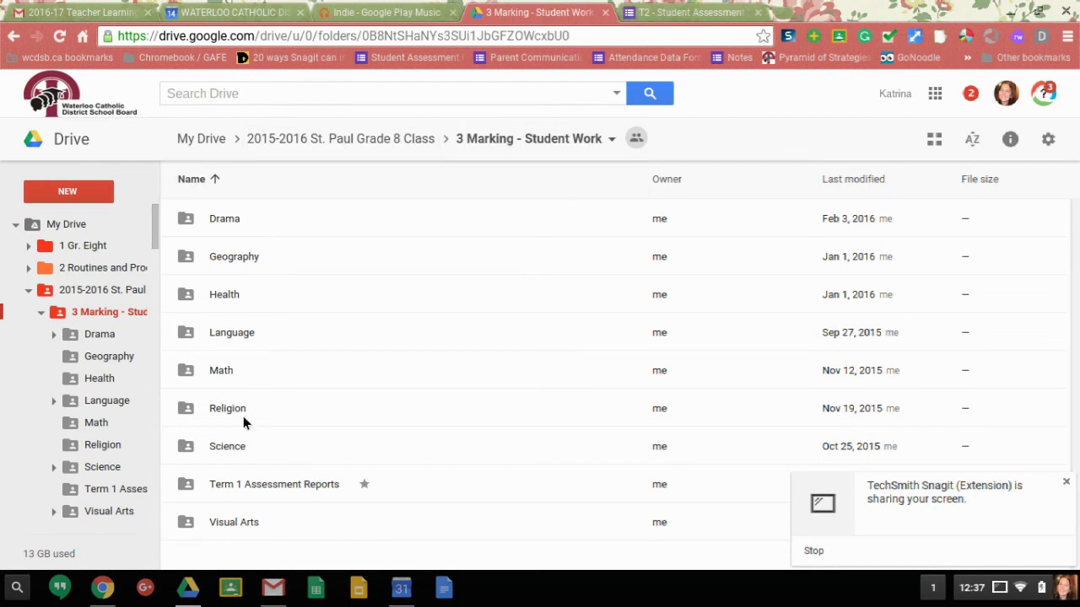
Create a folder named Term 2 Assessment Reports inside 3 Marking - Student Work and open it.
{"action": "left_click", "coordinate": [78, 194]}
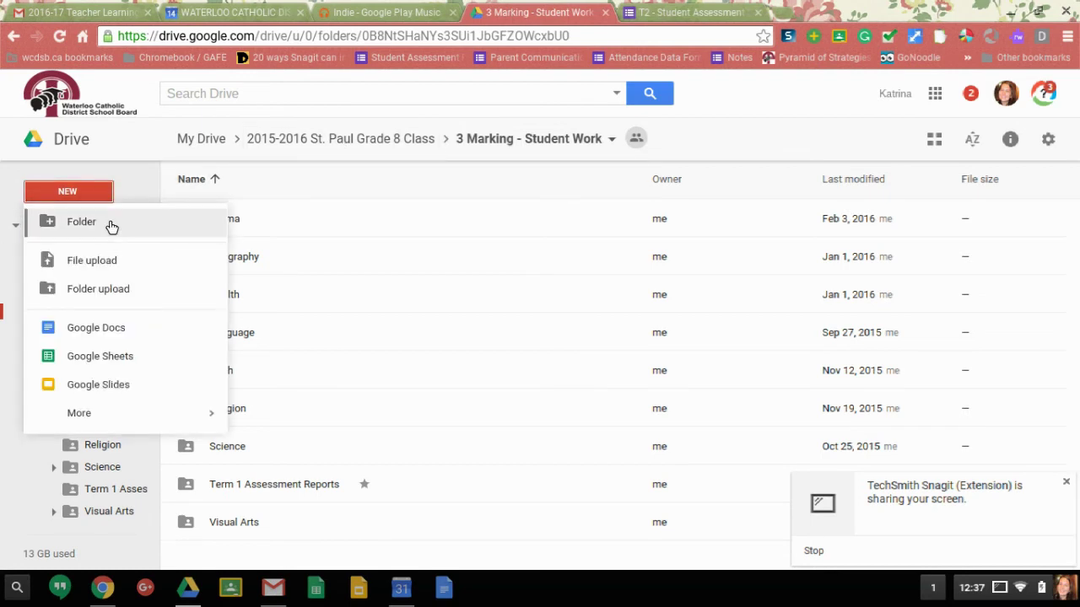
{"action": "left_click", "coordinate": [110, 224]}
{"action": "type", "text": "Ter"}
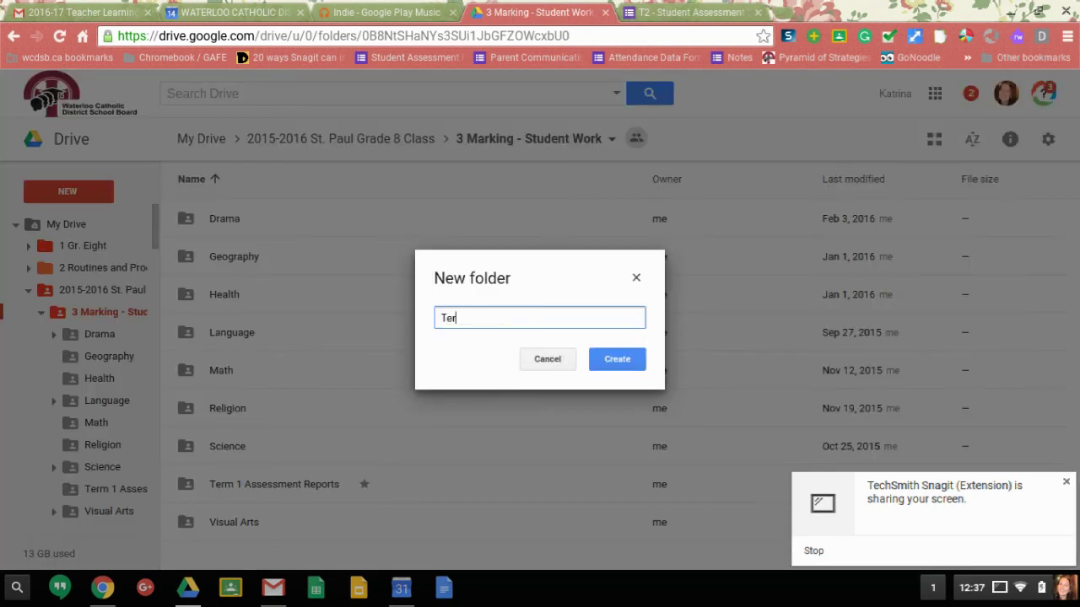
{"action": "type", "text": "m 2 Assessment Reports"}
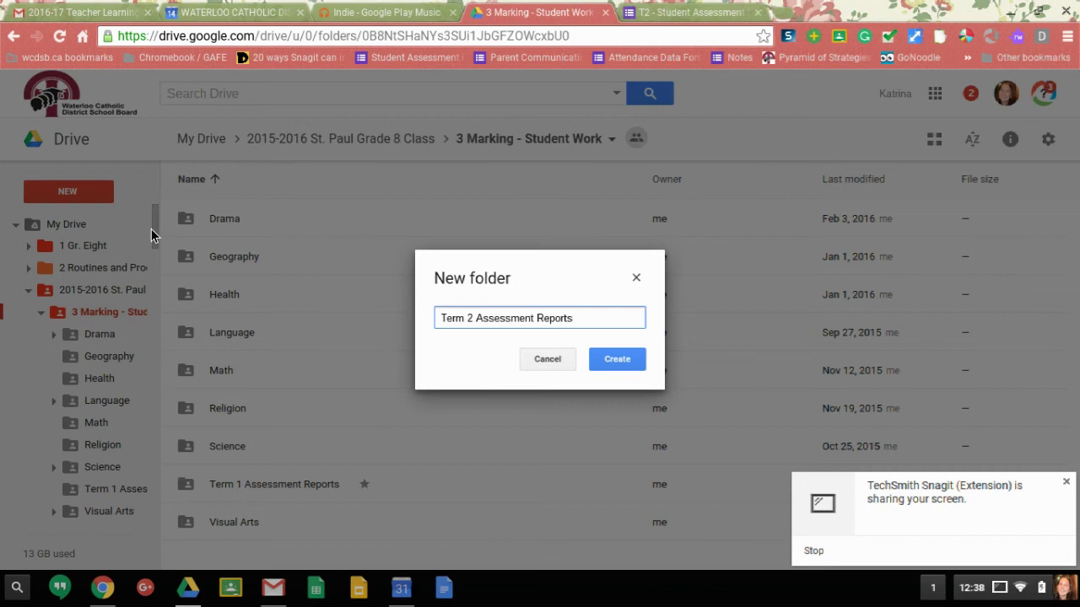
{"action": "left_click", "coordinate": [608, 366]}
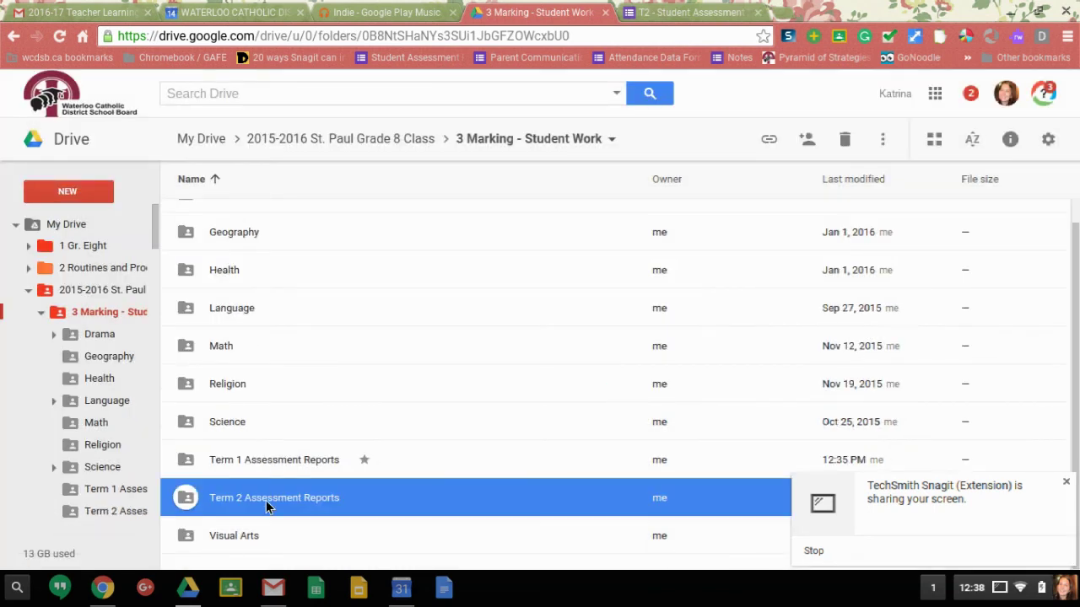
{"action": "double_click", "coordinate": [302, 502]}
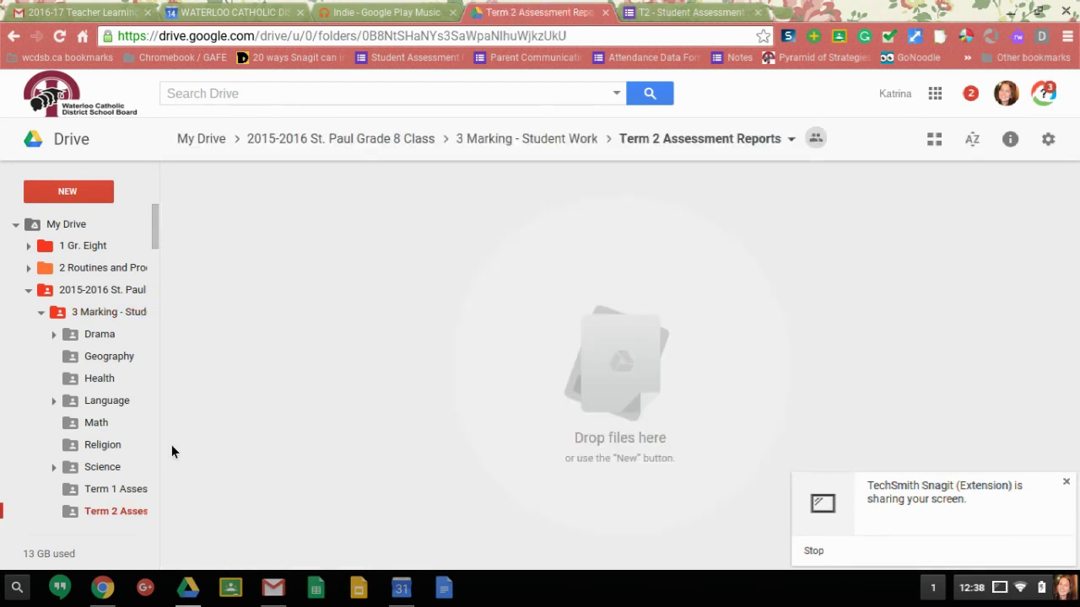
Move the Student Assessment Reports Template from the Term 1 Assessment Reports folder to the Term 2 Assessment Reports folder.
{"action": "left_click", "coordinate": [127, 496]}
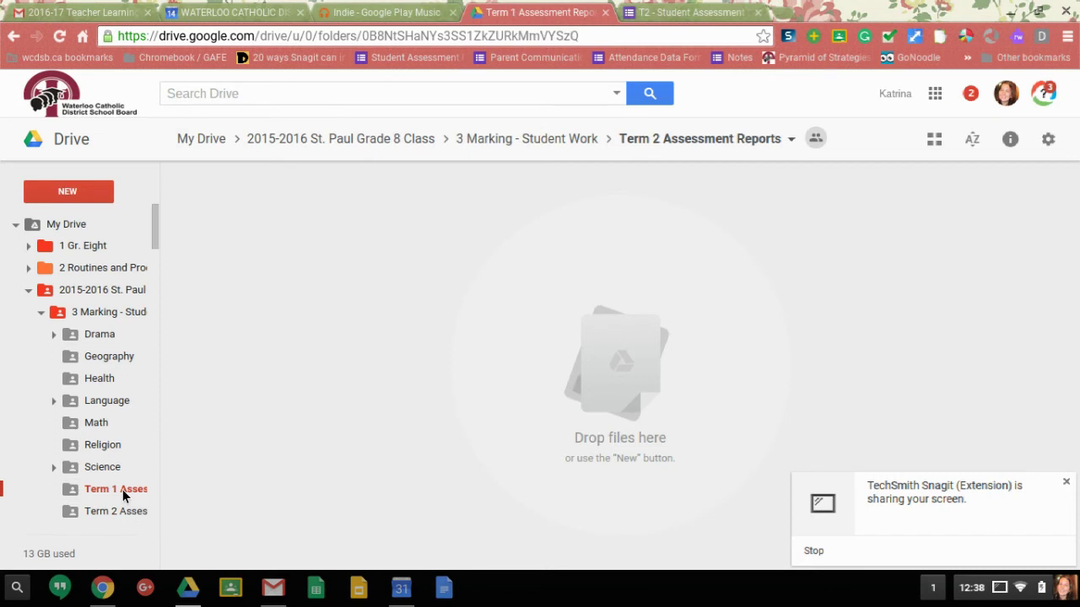
{"action": "scroll", "coordinate": [497, 371], "scroll_direction": "down", "scroll_amount": 6}
{"action": "scroll", "coordinate": [498, 376], "scroll_direction": "up", "scroll_amount": 7}
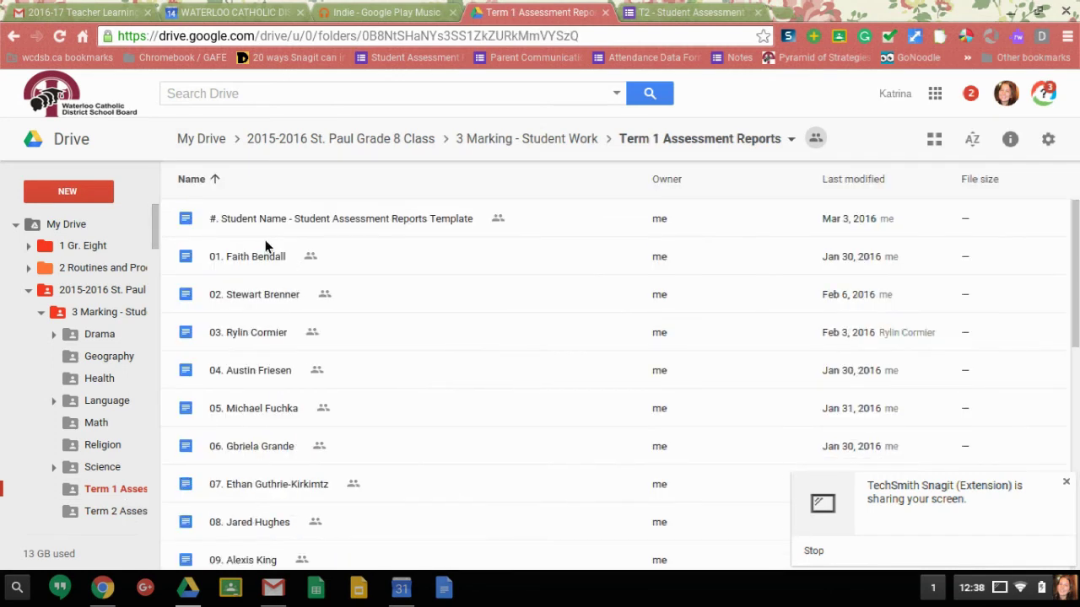
{"action": "mouse_move", "coordinate": [246, 222]}
{"action": "left_mouse_down"}
{"action": "mouse_move", "coordinate": [67, 443]}
{"action": "mouse_move", "coordinate": [94, 530]}
{"action": "mouse_move", "coordinate": [124, 511]}
{"action": "mouse_move", "coordinate": [123, 412]}
{"action": "left_mouse_up"}
{"action": "left_click", "coordinate": [741, 375]}
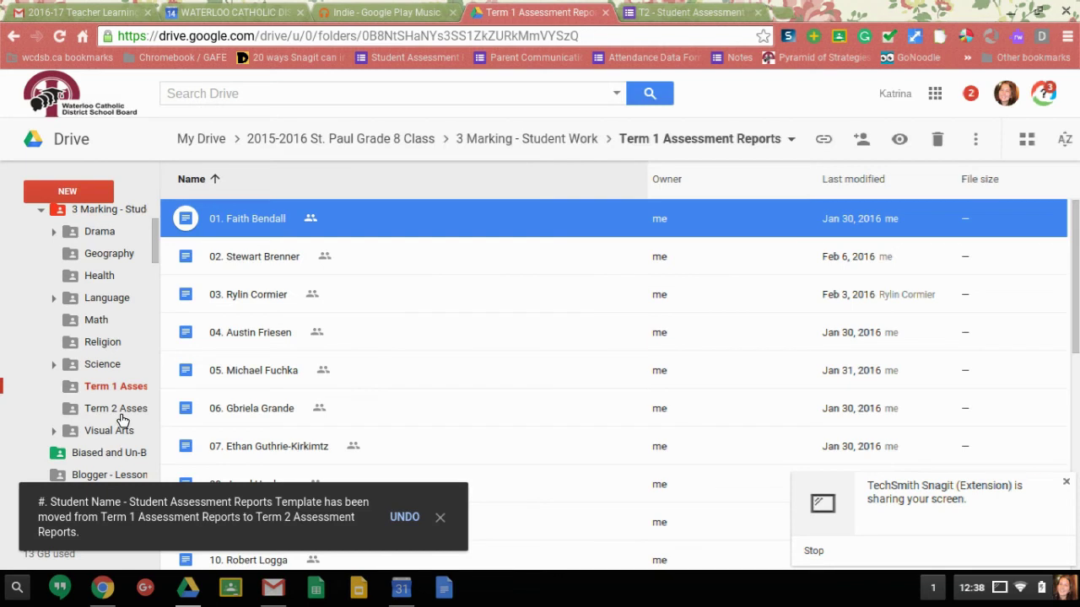
Open the template from the Term 2 Assessment Reports folder and append "- Term 2" to the 2015-2016 heading line.
{"action": "left_click", "coordinate": [121, 409]}
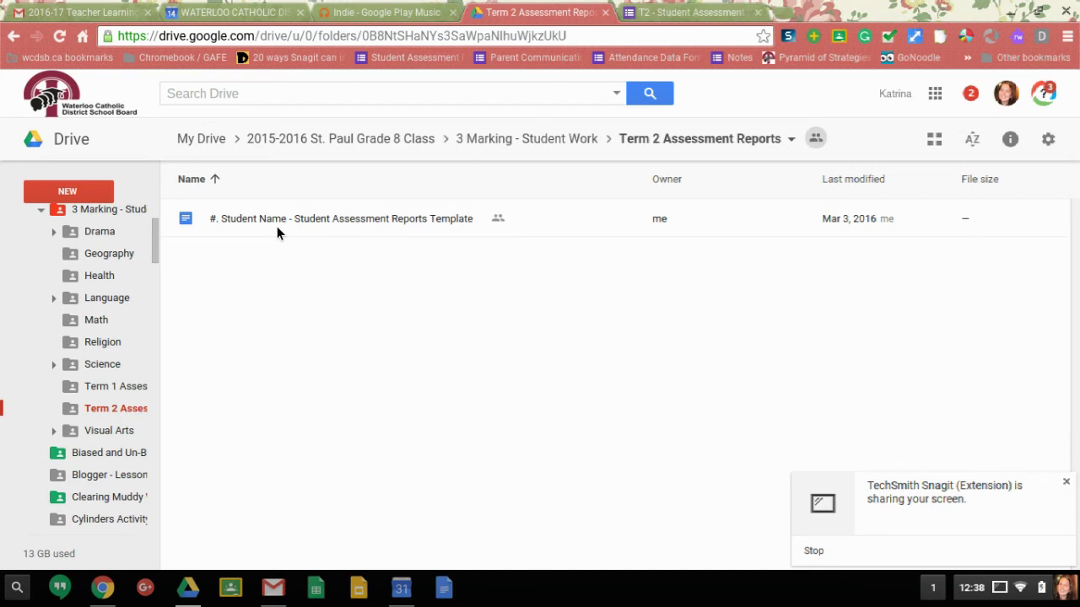
{"action": "double_click", "coordinate": [277, 226]}
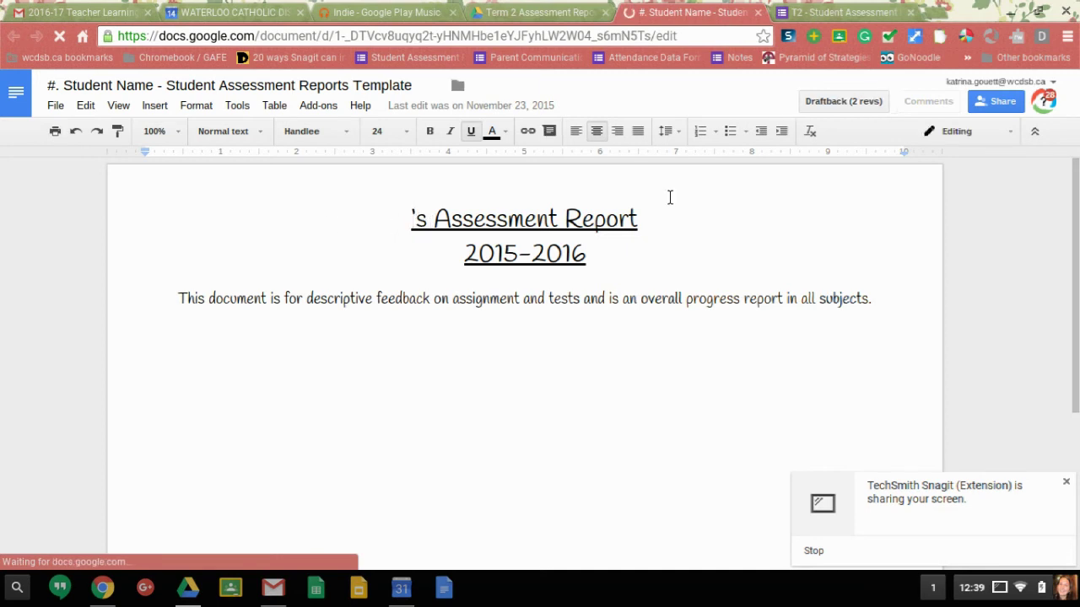
{"action": "left_click", "coordinate": [466, 264]}
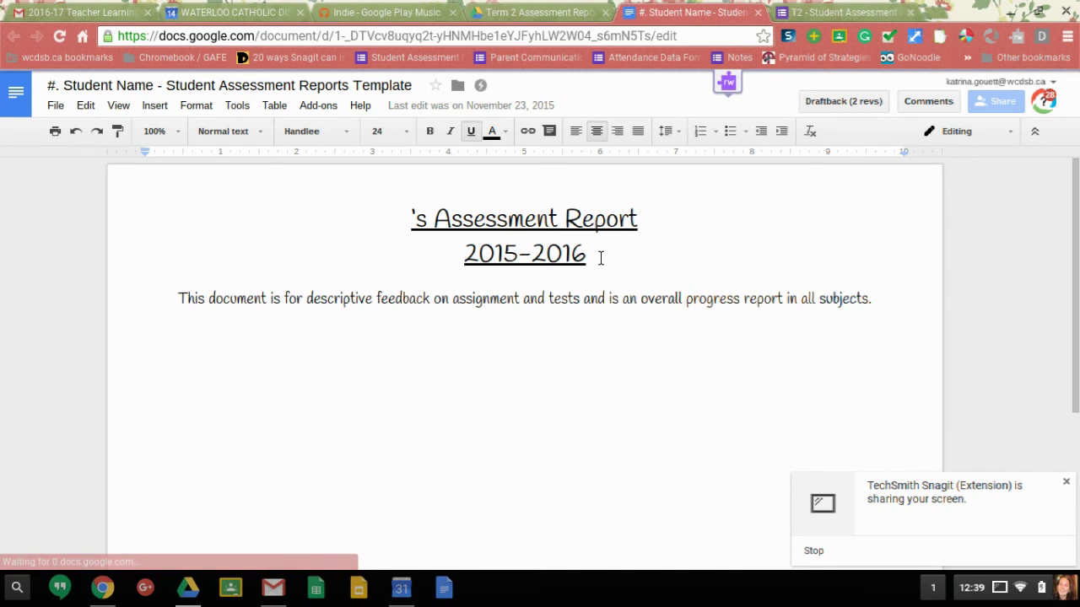
{"action": "left_click", "coordinate": [600, 257]}
{"action": "type", "text": "- "}
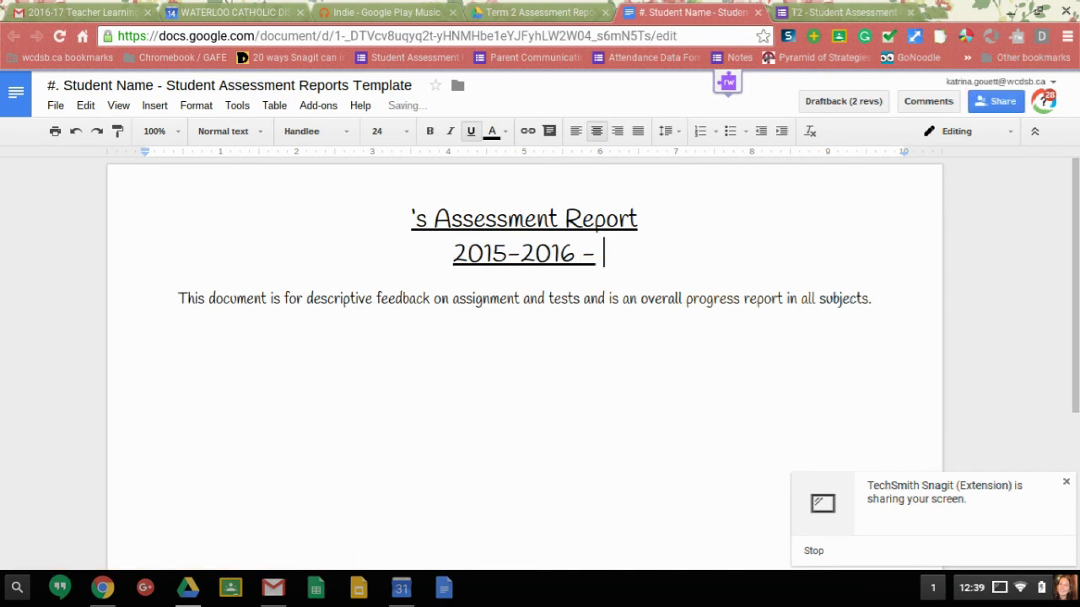
{"action": "type", "text": "Term "}
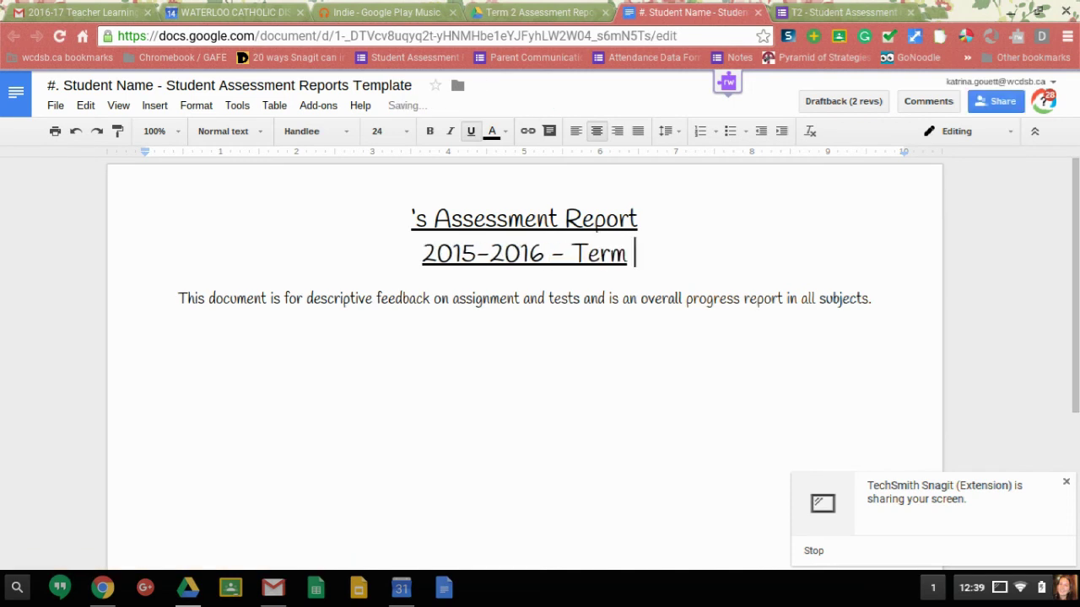
{"action": "type", "text": "2"}
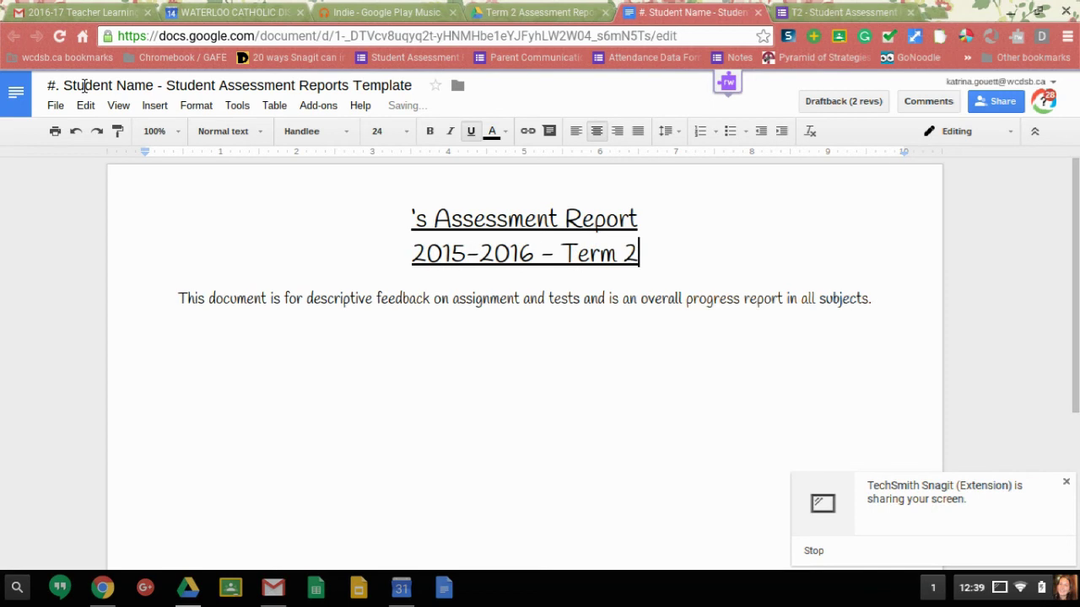
Return to the Term 2 Assessment Reports folder in Google Drive and make a copy of the template document.
{"action": "left_click", "coordinate": [545, 12]}
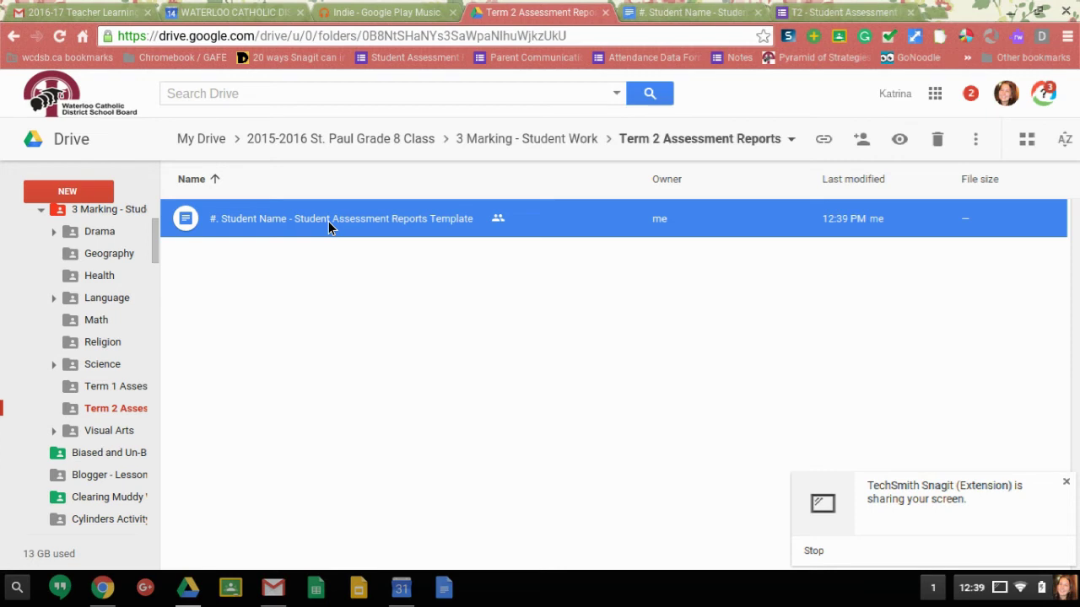
{"action": "right_click", "coordinate": [378, 226]}
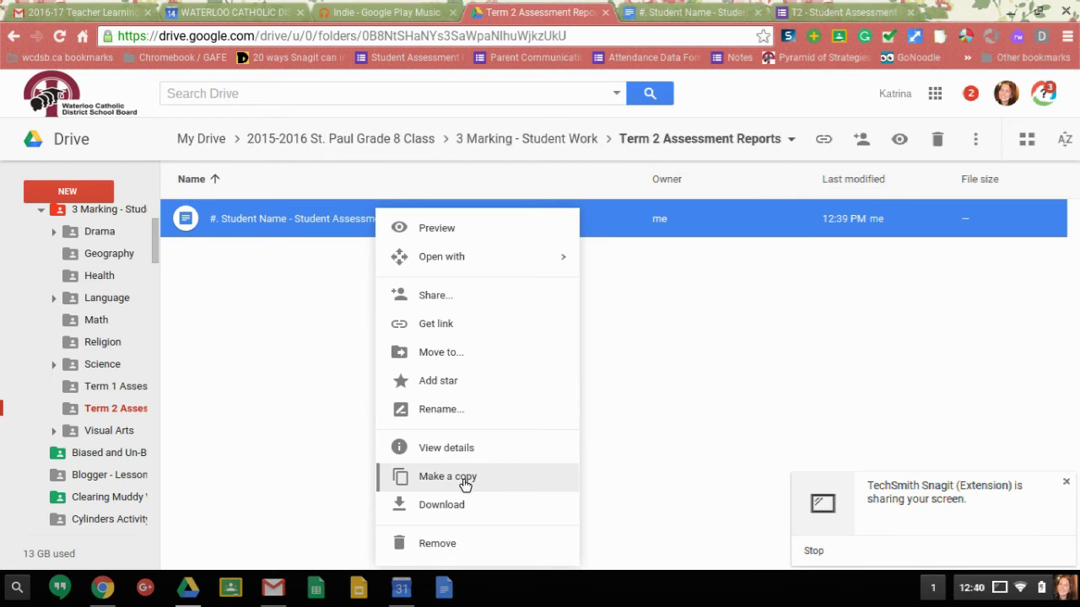
{"action": "left_click", "coordinate": [430, 481]}
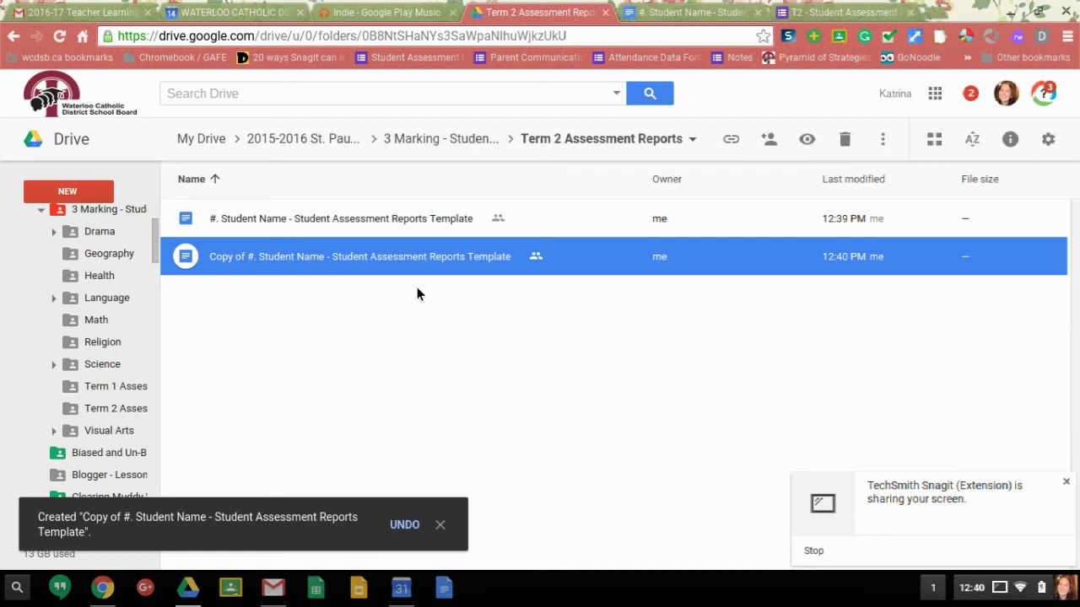
Duplicate the template and its copy together within the Term 2 Assessment Reports folder.
{"action": "left_click", "coordinate": [369, 222], "text": "shift"}
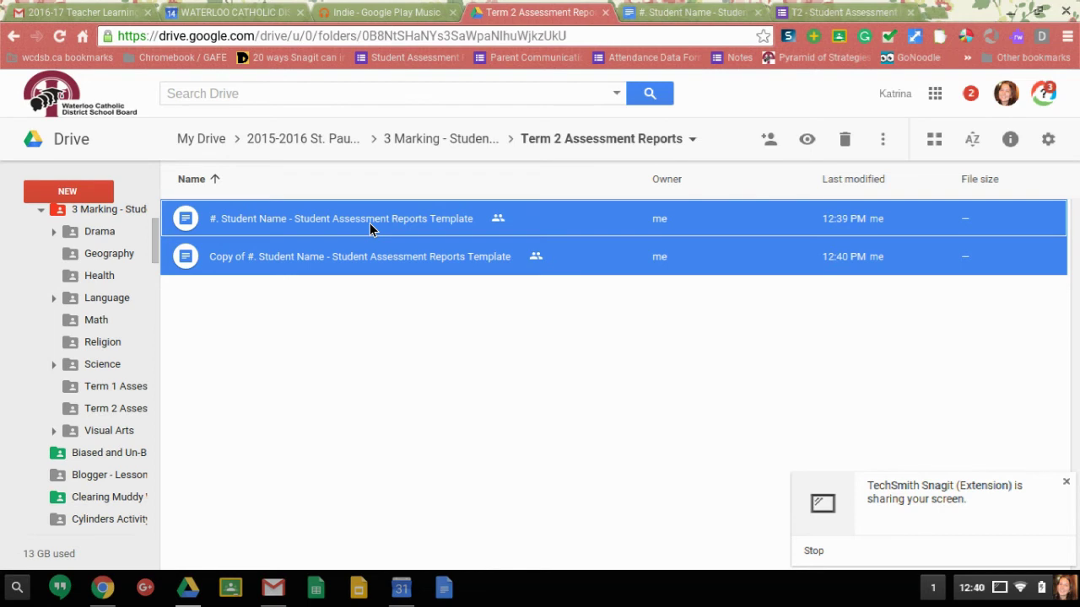
{"action": "right_click", "coordinate": [370, 224]}
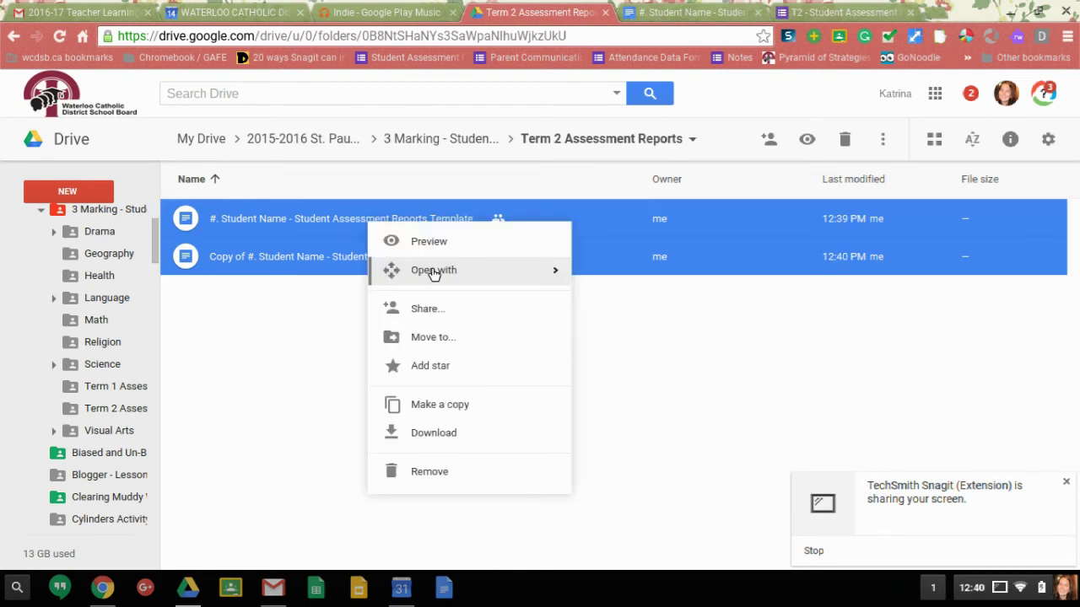
{"action": "left_click", "coordinate": [426, 408]}
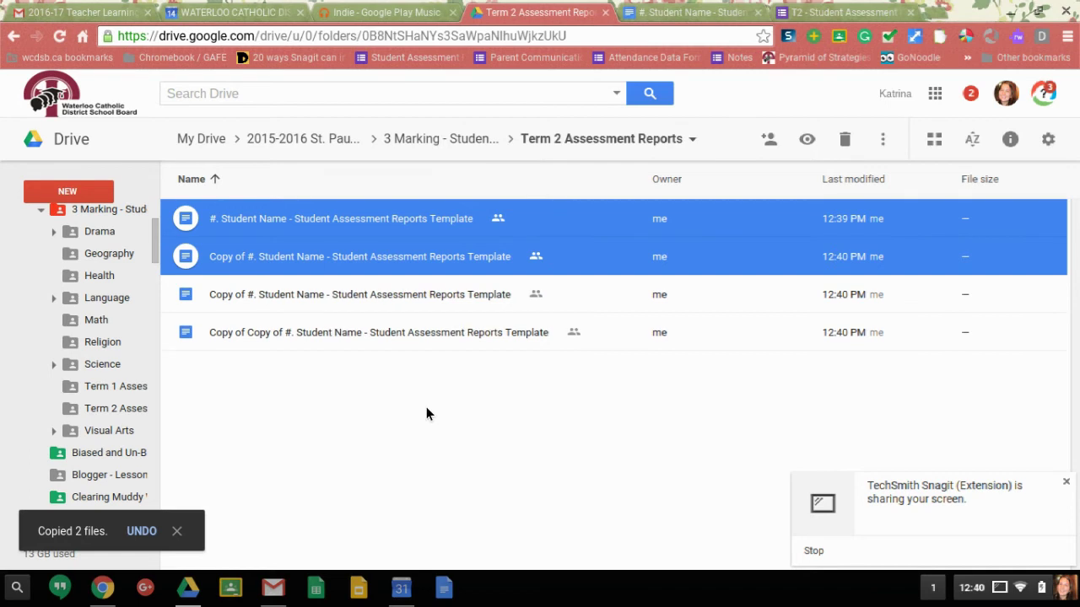
Add the two newest copies to the selection and duplicate all four documents at once.
{"action": "left_click", "coordinate": [383, 306], "text": "ctrl"}
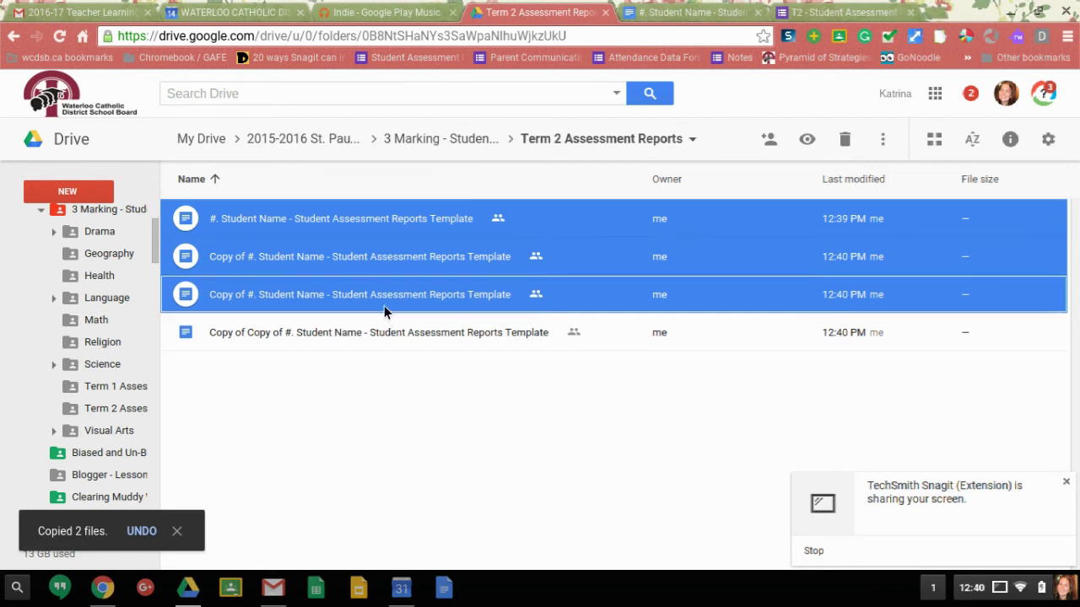
{"action": "left_click", "coordinate": [384, 333], "text": "ctrl"}
{"action": "right_click", "coordinate": [384, 333]}
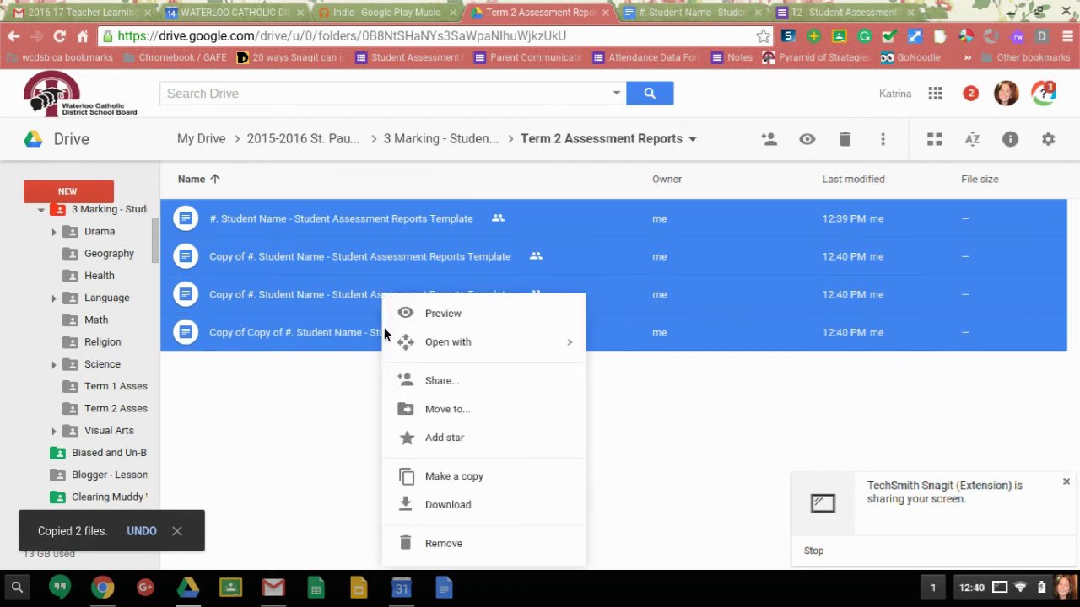
{"action": "left_click", "coordinate": [485, 478]}
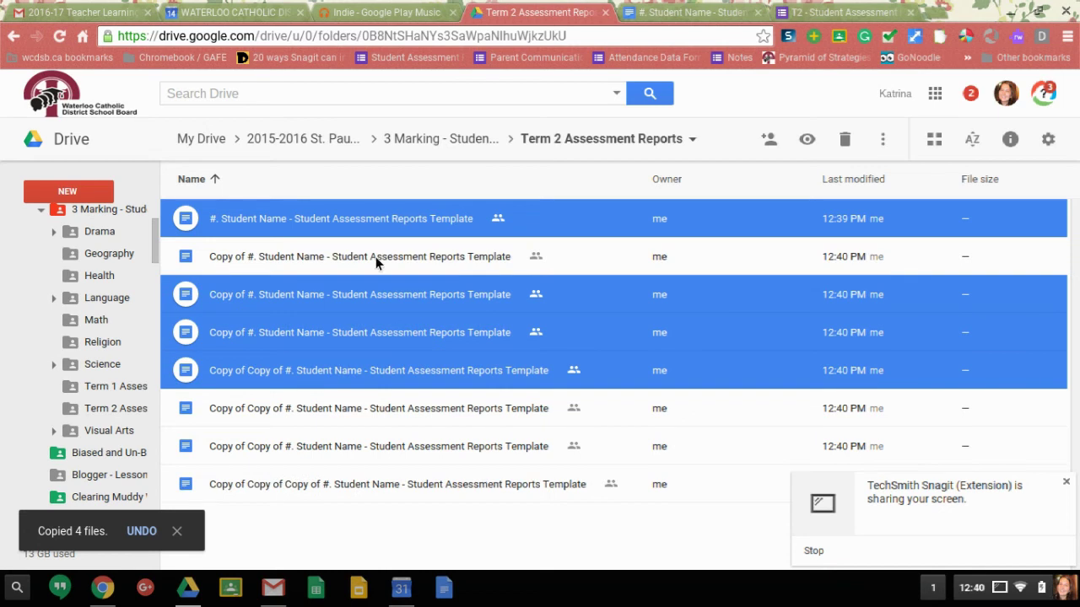
Rename the original "#. Student Name - Student Assessment Reports Template" document to "01.".
{"action": "left_click", "coordinate": [309, 223]}
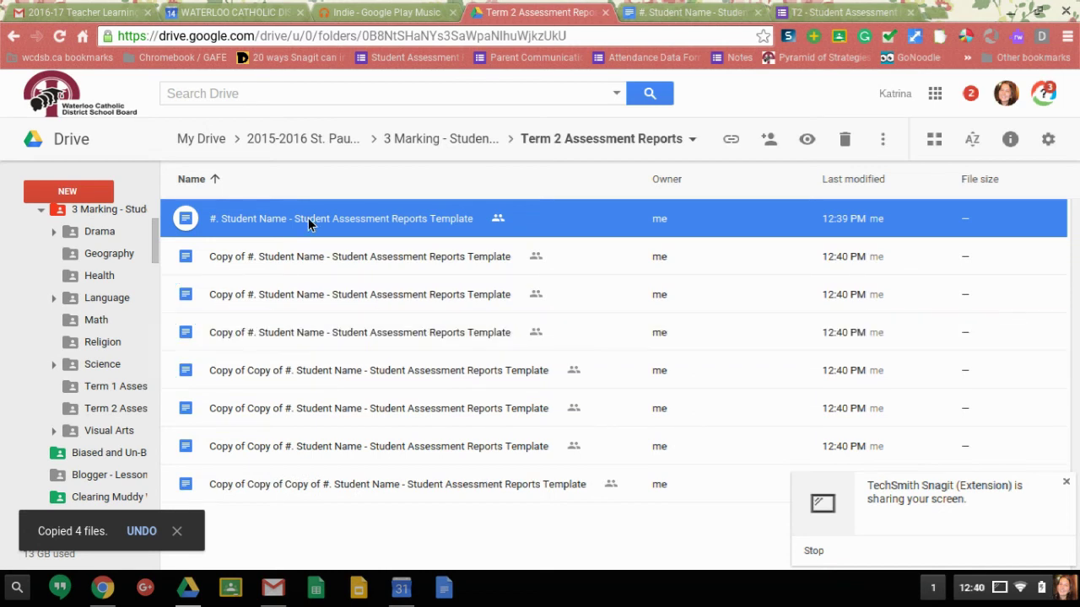
{"action": "right_click", "coordinate": [308, 223]}
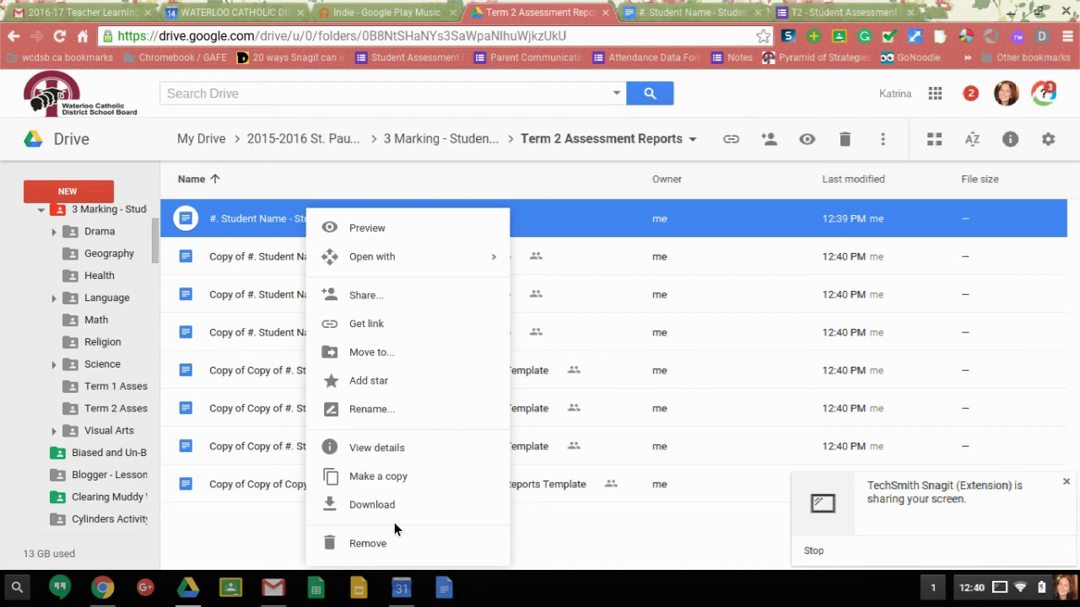
{"action": "left_click", "coordinate": [361, 412]}
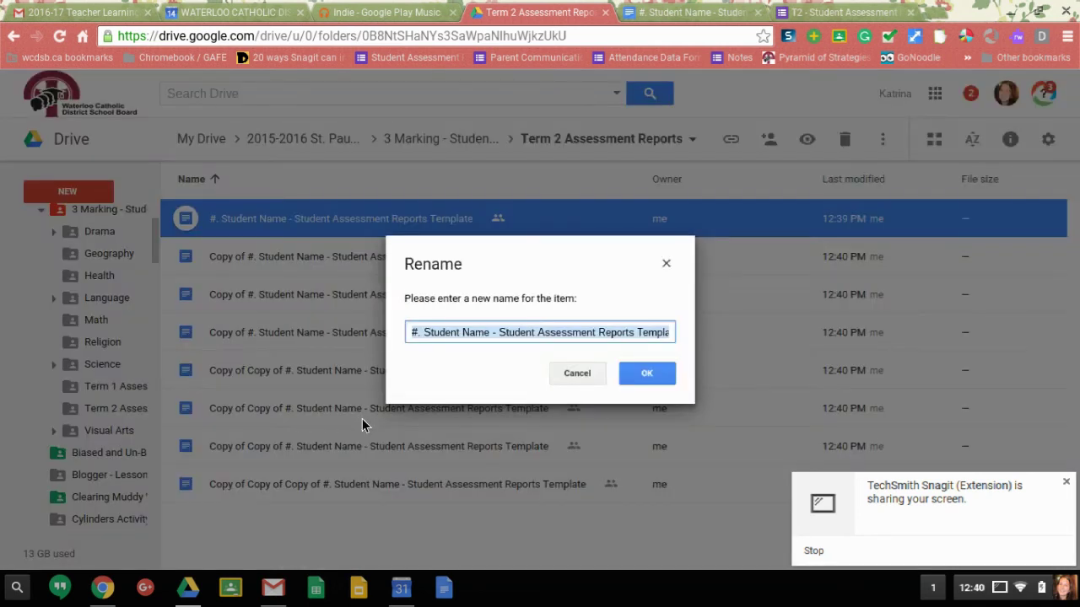
{"action": "type", "text": "01."}
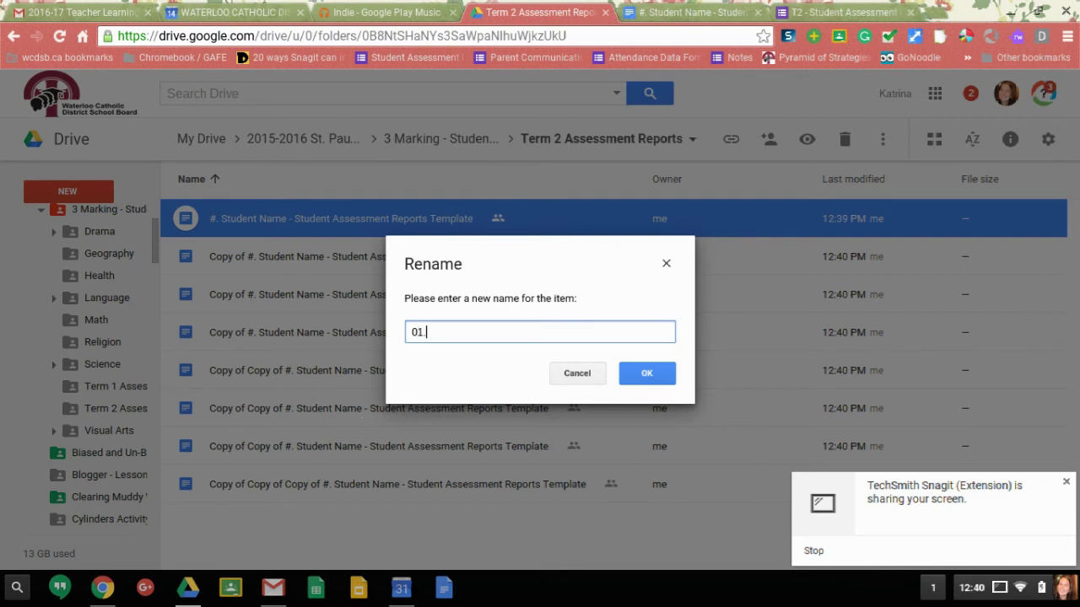
{"action": "left_click", "coordinate": [646, 374]}
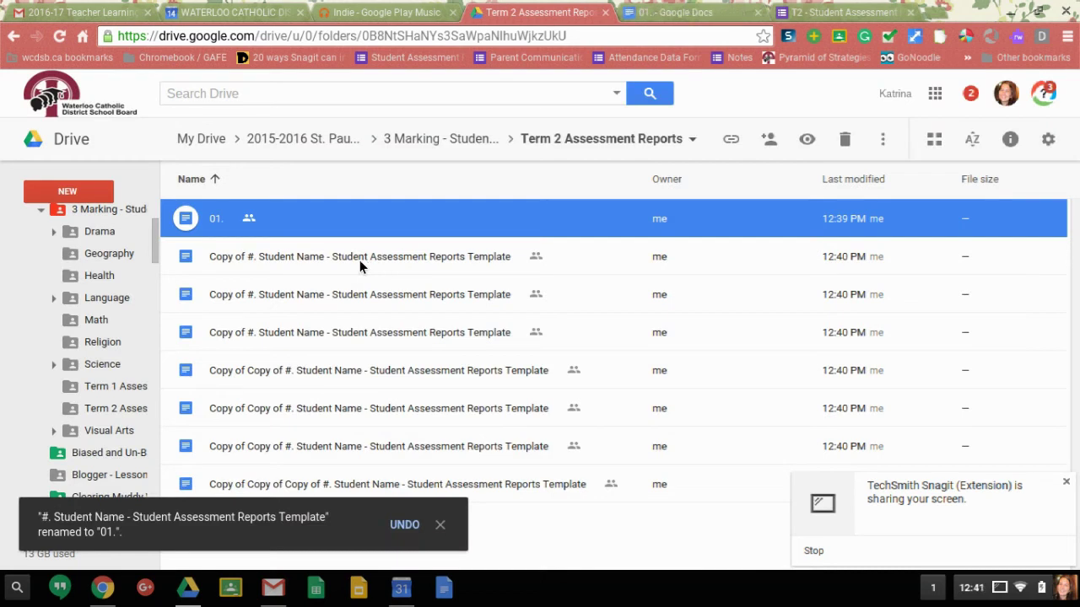
Rename the first "Copy of #. Student Name" template document to "02.".
{"action": "left_click", "coordinate": [343, 266]}
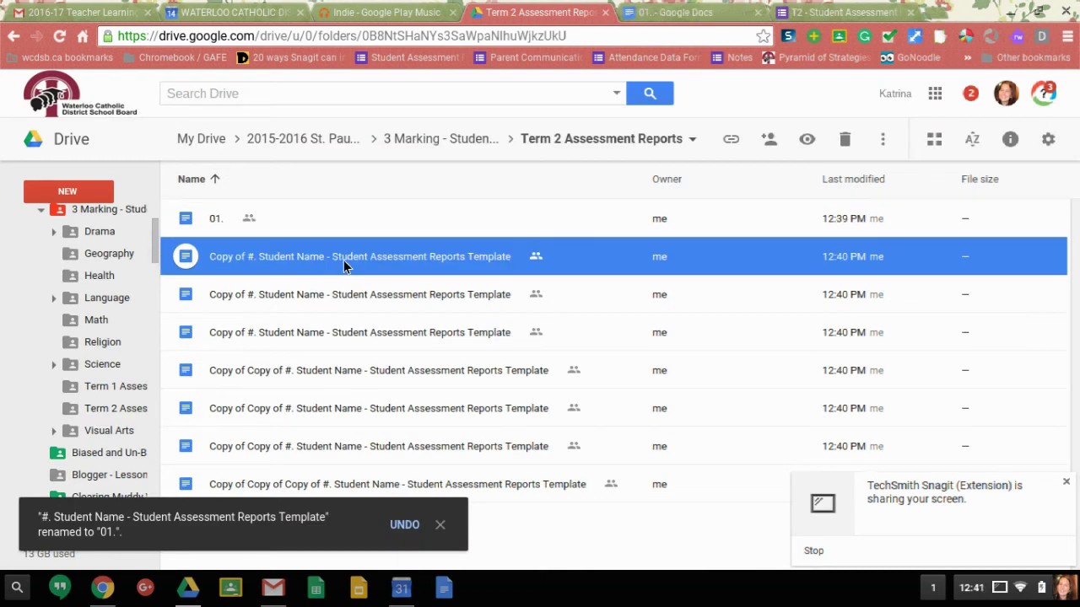
{"action": "right_click", "coordinate": [343, 267]}
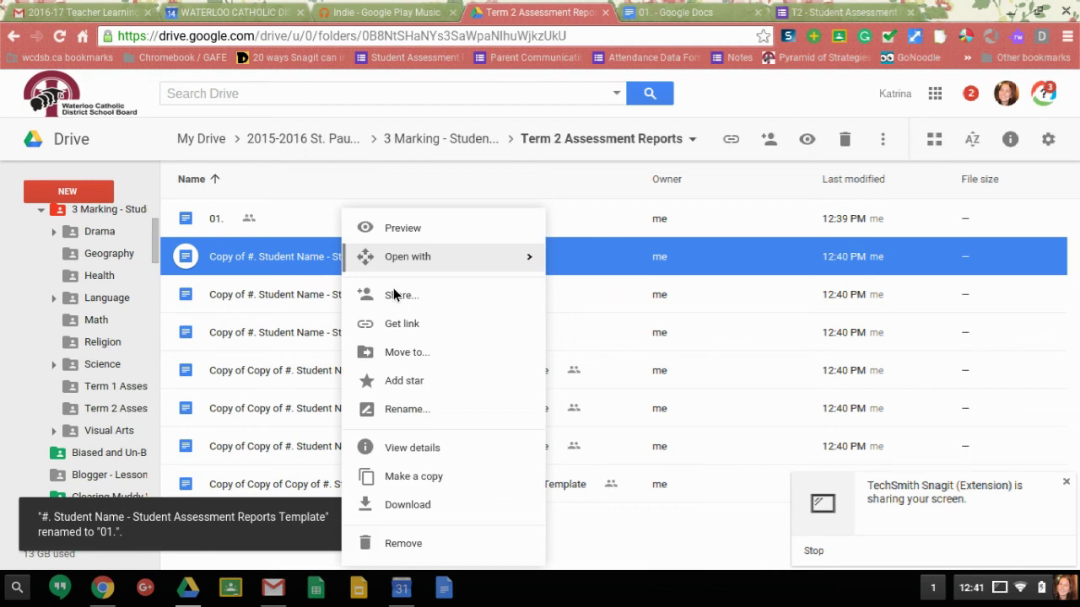
{"action": "left_click", "coordinate": [408, 409]}
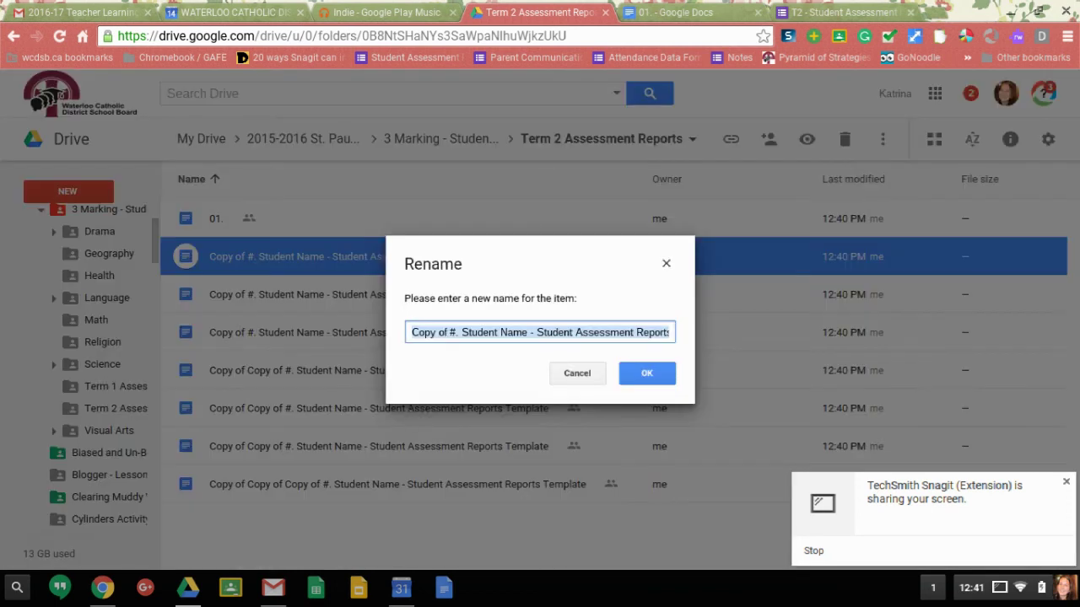
{"action": "type", "text": "02"}
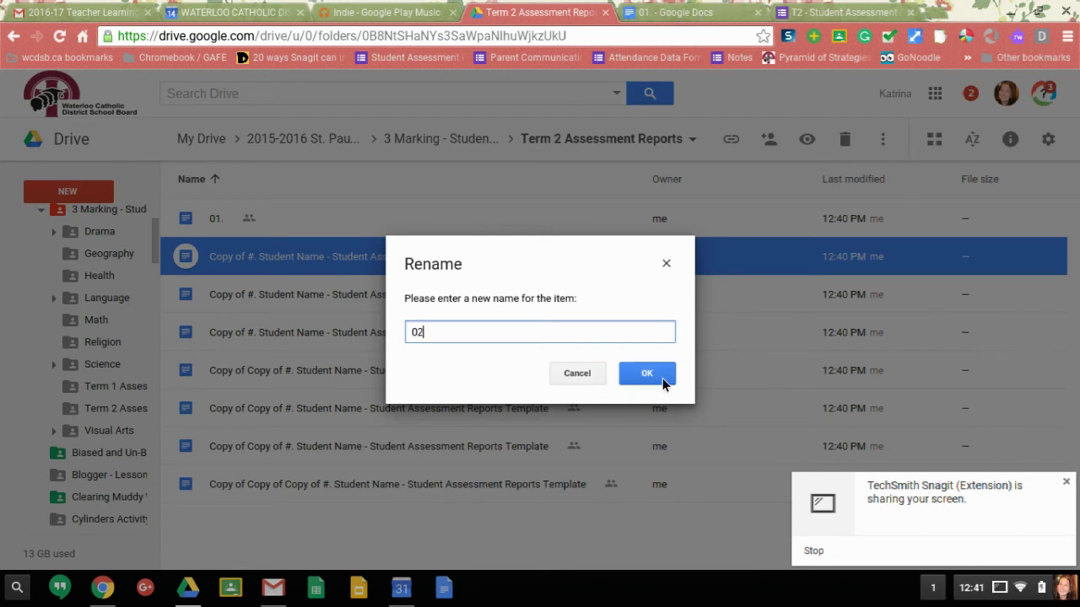
{"action": "type", "text": "."}
{"action": "left_click", "coordinate": [664, 374]}
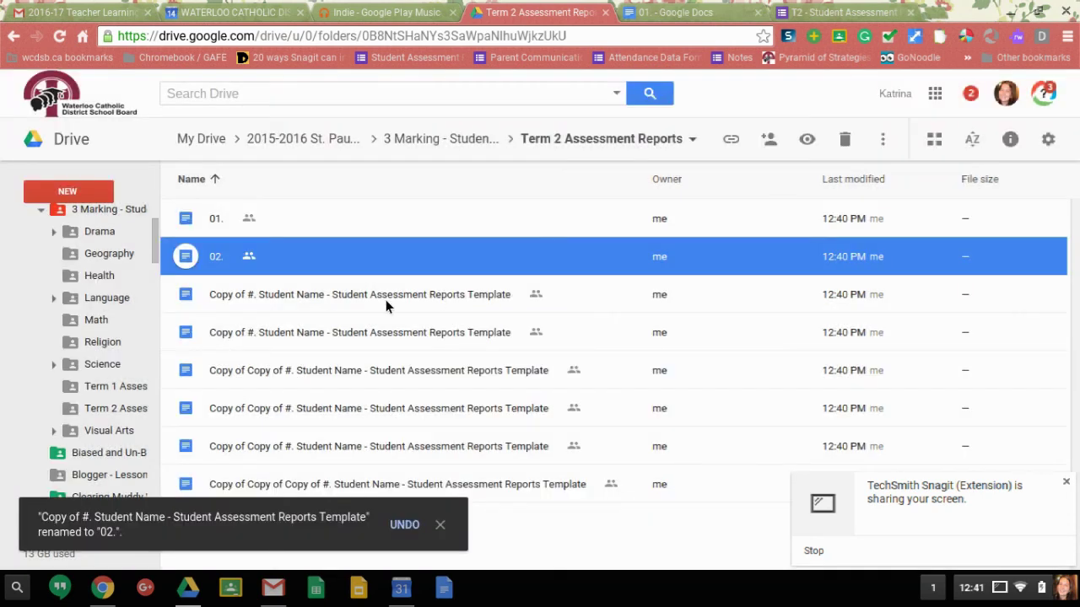
Rename the first remaining "Copy of #. Student Name - Student Assessment Reports Template" document to "03.".
{"action": "left_click", "coordinate": [346, 304]}
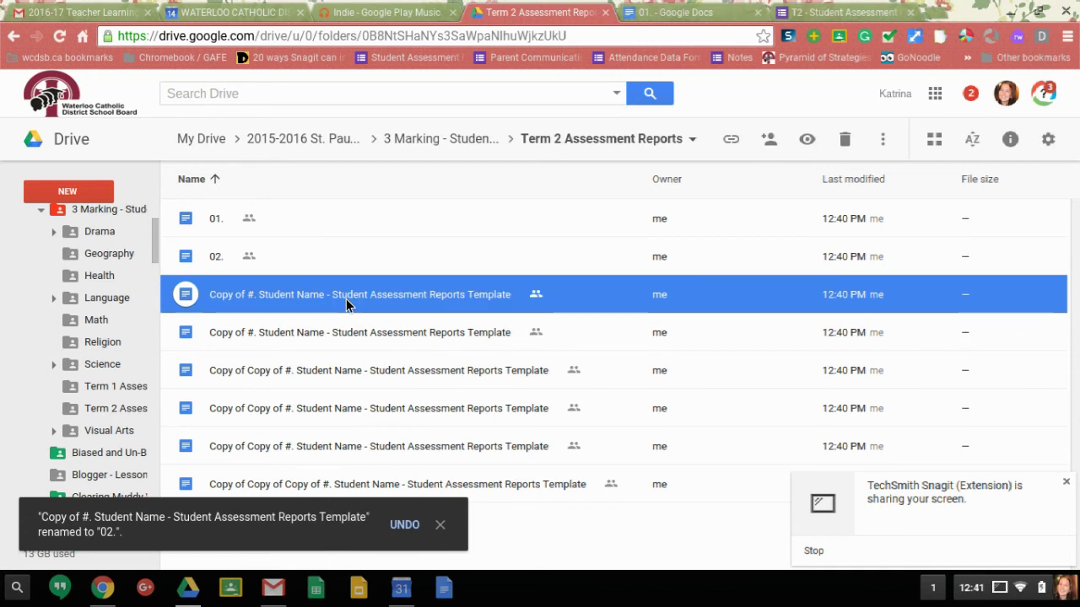
{"action": "right_click", "coordinate": [346, 305]}
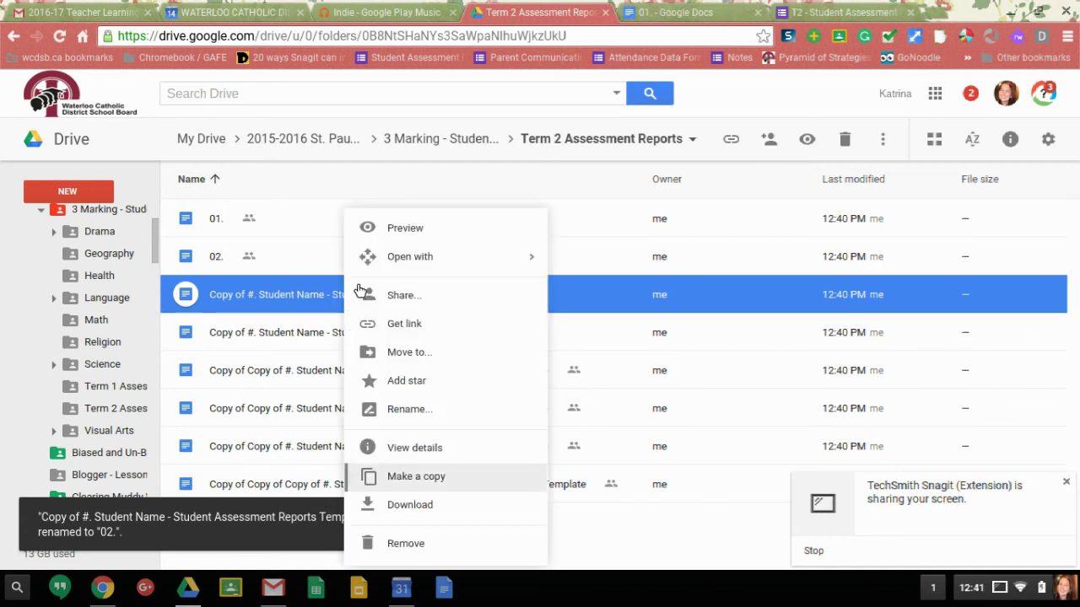
{"action": "left_click", "coordinate": [410, 408]}
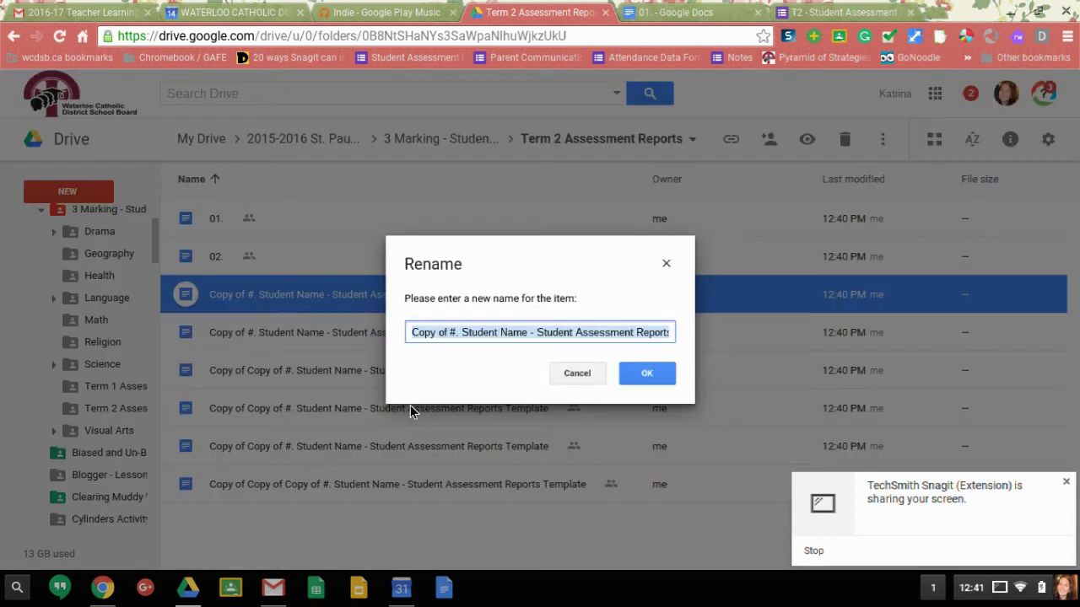
{"action": "type", "text": "0"}
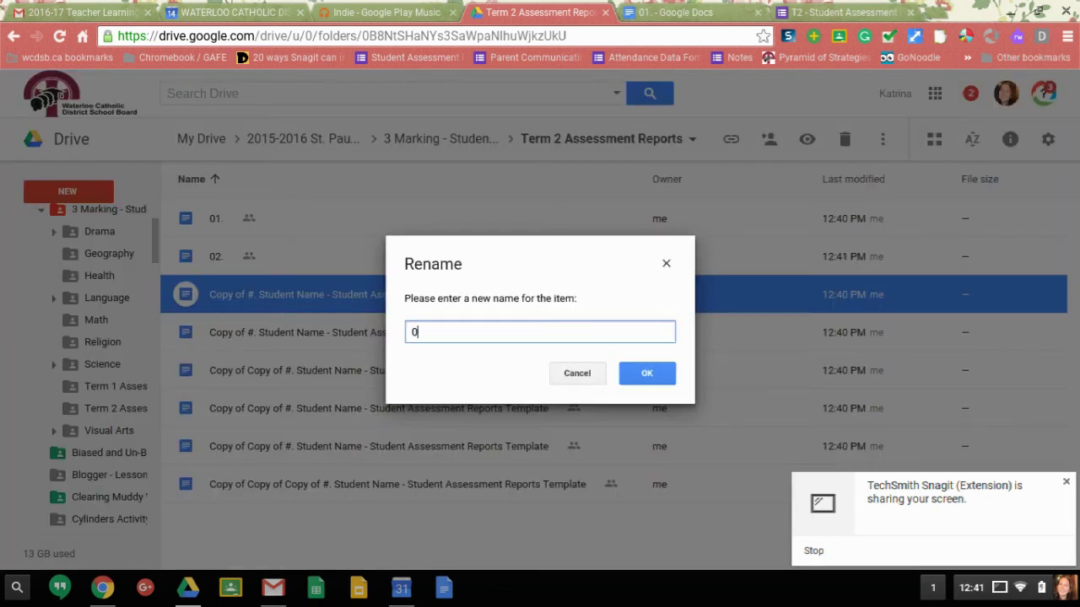
{"action": "type", "text": "3."}
{"action": "left_click", "coordinate": [655, 382]}
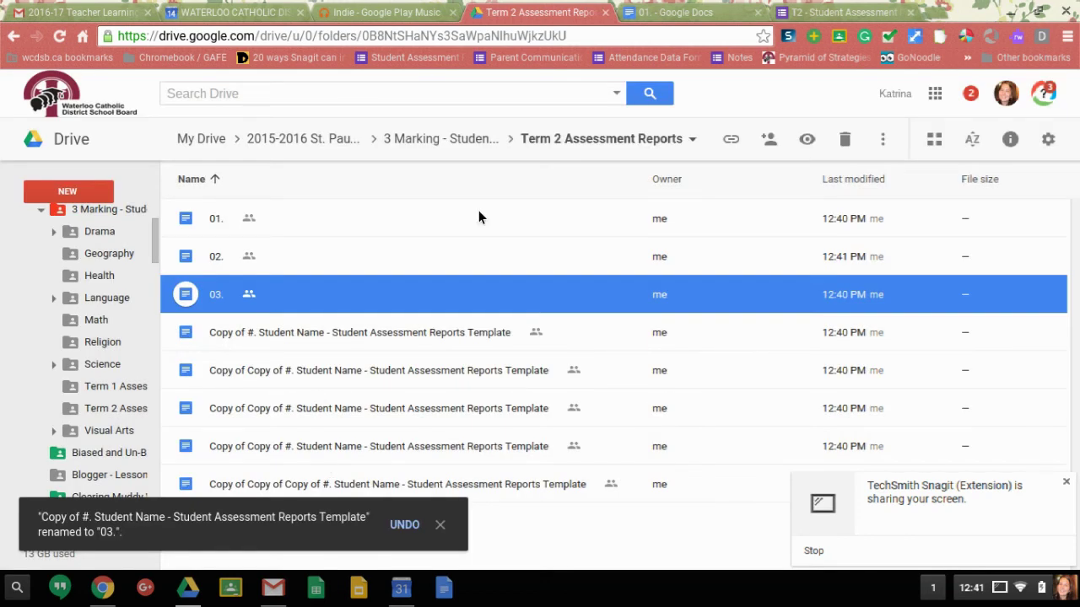
Switch to the T2 - Student Assessment Report 2015-2016 form and check the Student Name question's answer types, keeping Checkboxes.
{"action": "left_click_drag", "start_coordinate": [827, 17], "coordinate": [660, 7]}
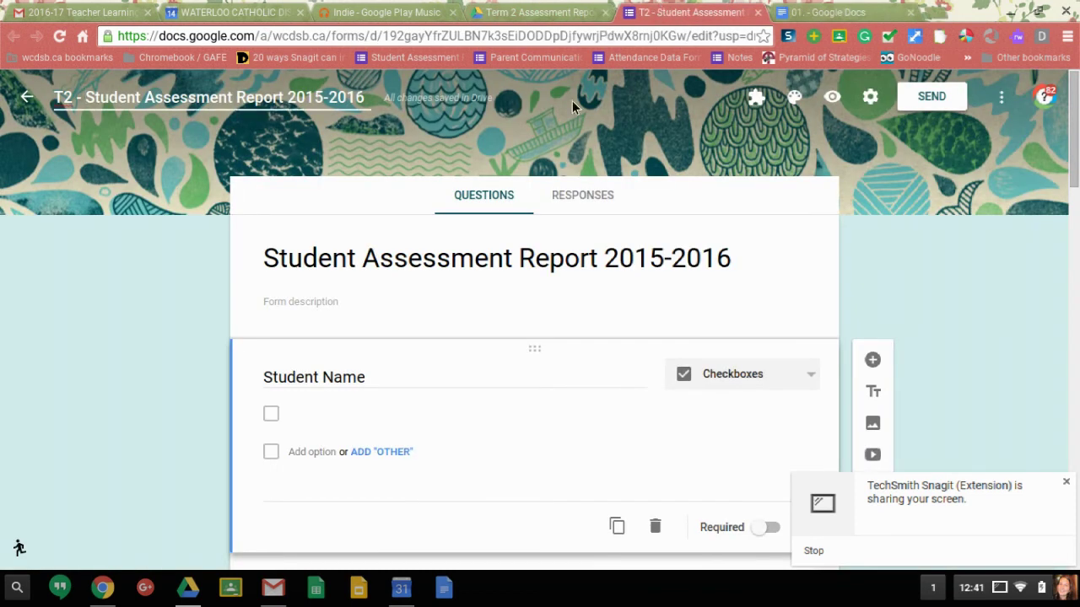
{"action": "left_click", "coordinate": [1008, 297]}
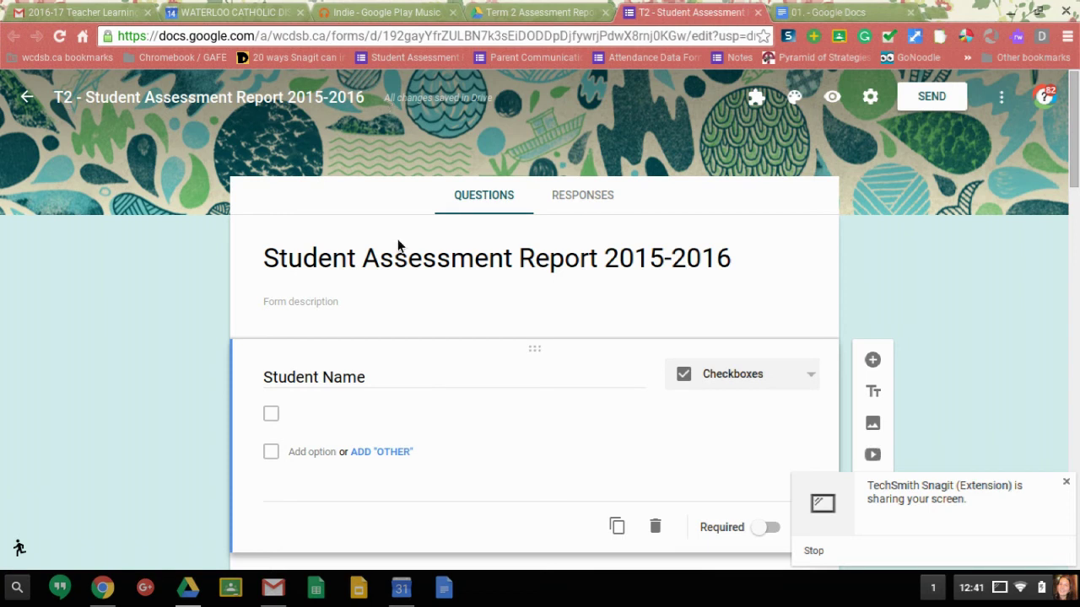
{"action": "scroll", "coordinate": [399, 245], "scroll_direction": "down", "scroll_amount": 1}
{"action": "scroll", "coordinate": [321, 262], "scroll_direction": "down", "scroll_amount": 1}
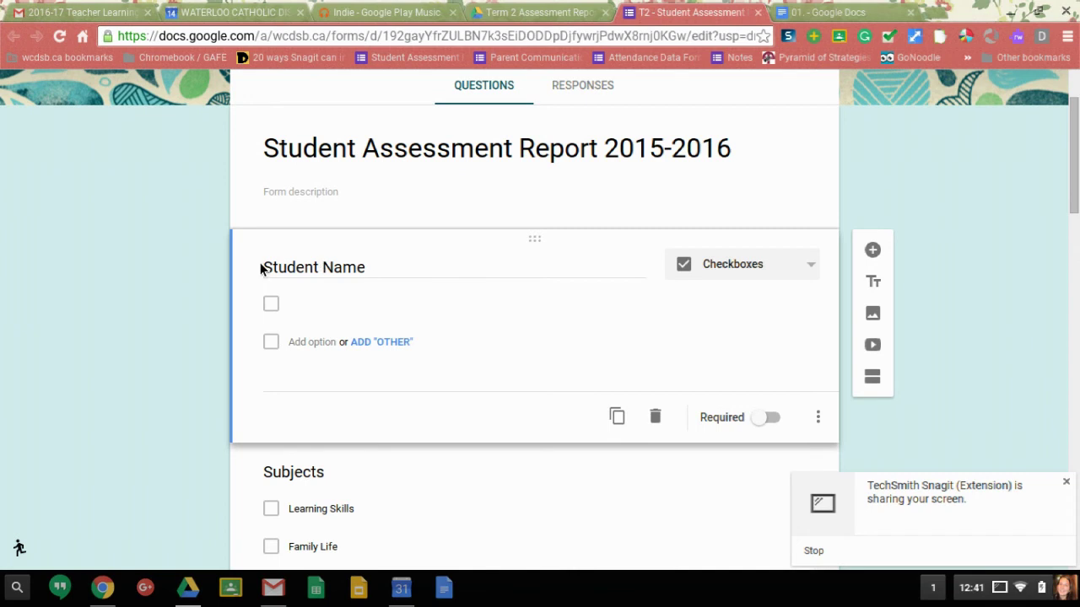
{"action": "left_click", "coordinate": [761, 273]}
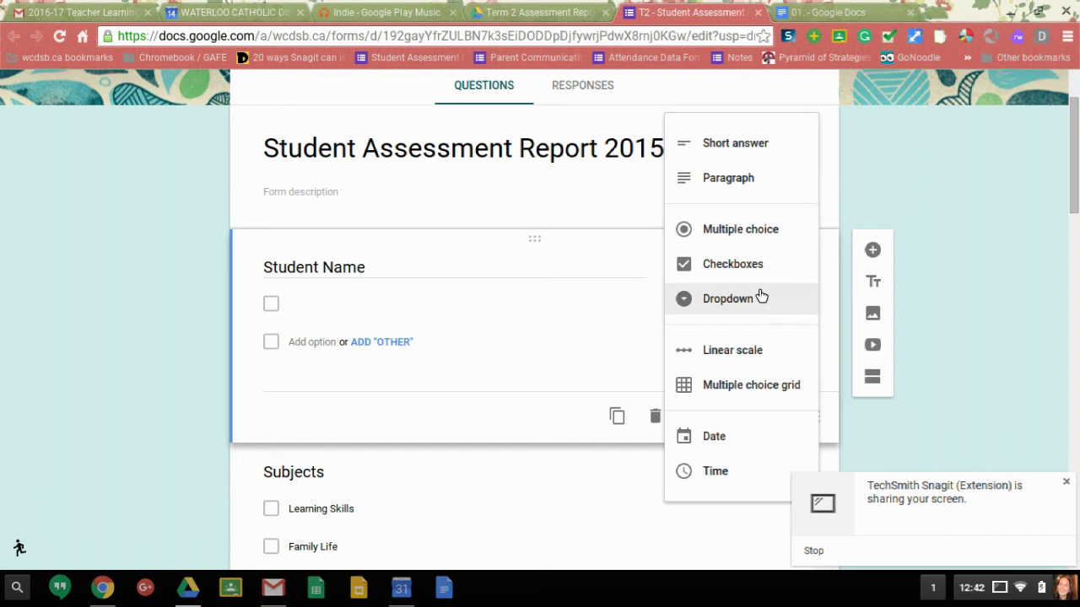
{"action": "left_click", "coordinate": [747, 267]}
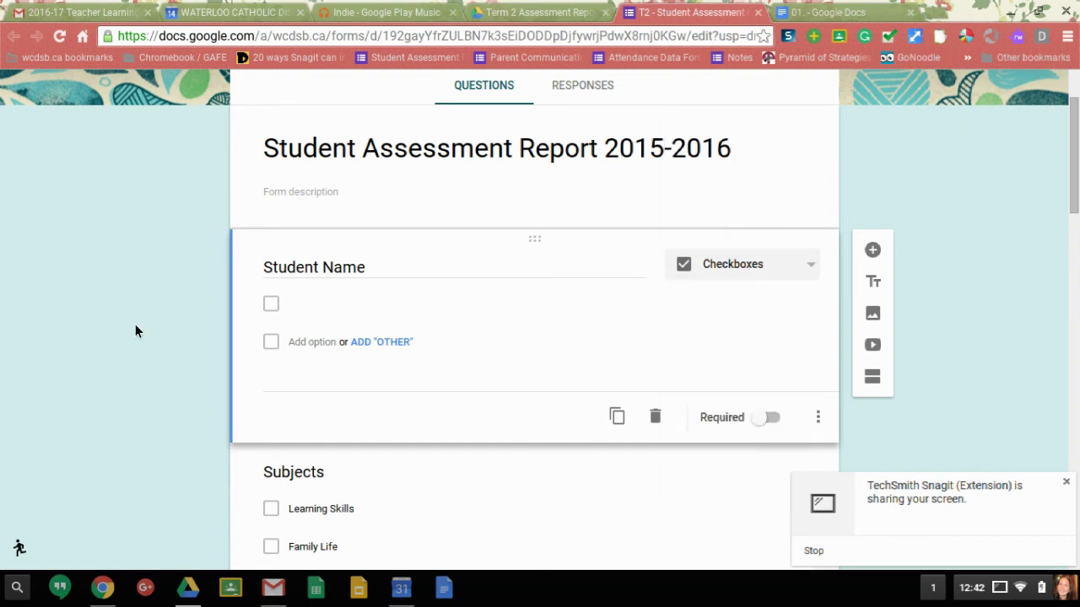
Open the Subjects question in the form and review its full list of checkbox options.
{"action": "scroll", "coordinate": [216, 339], "scroll_direction": "down", "scroll_amount": 1}
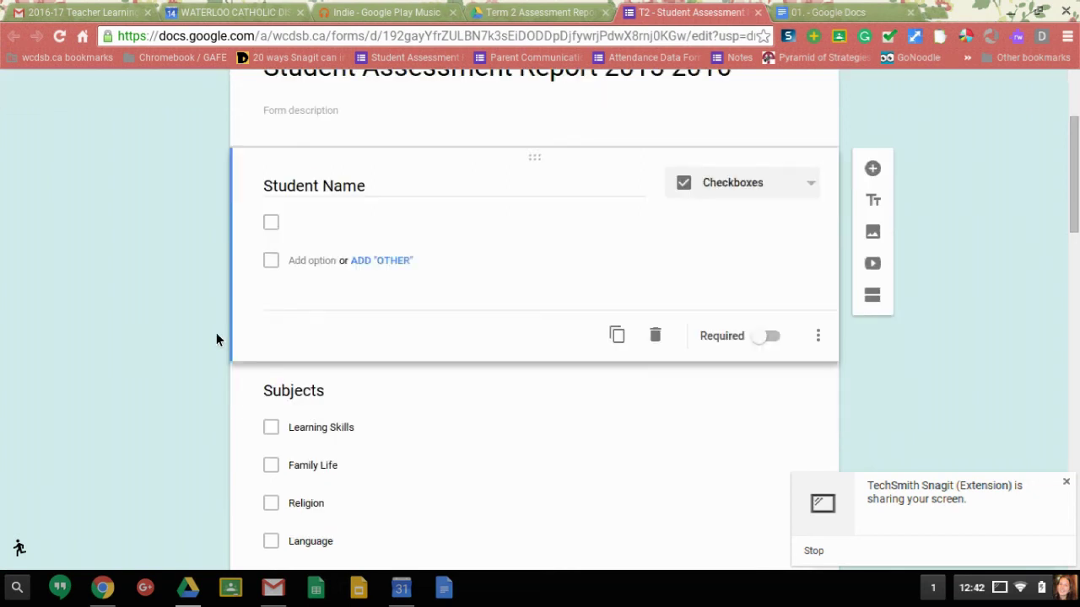
{"action": "scroll", "coordinate": [216, 339], "scroll_direction": "down", "scroll_amount": 1}
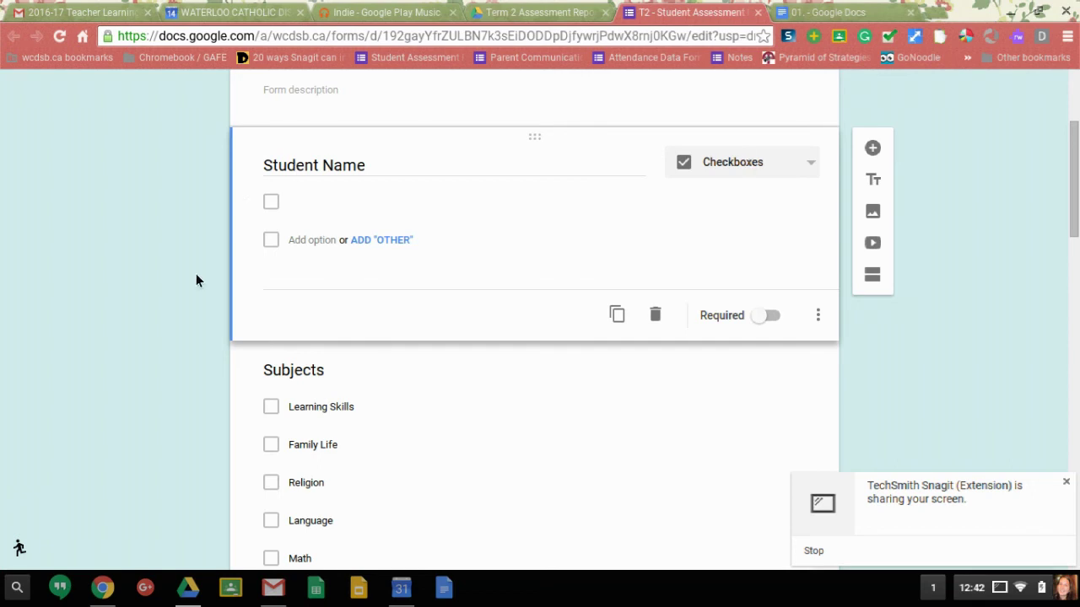
{"action": "scroll", "coordinate": [196, 274], "scroll_direction": "down", "scroll_amount": 2}
{"action": "scroll", "coordinate": [200, 278], "scroll_direction": "down", "scroll_amount": 1}
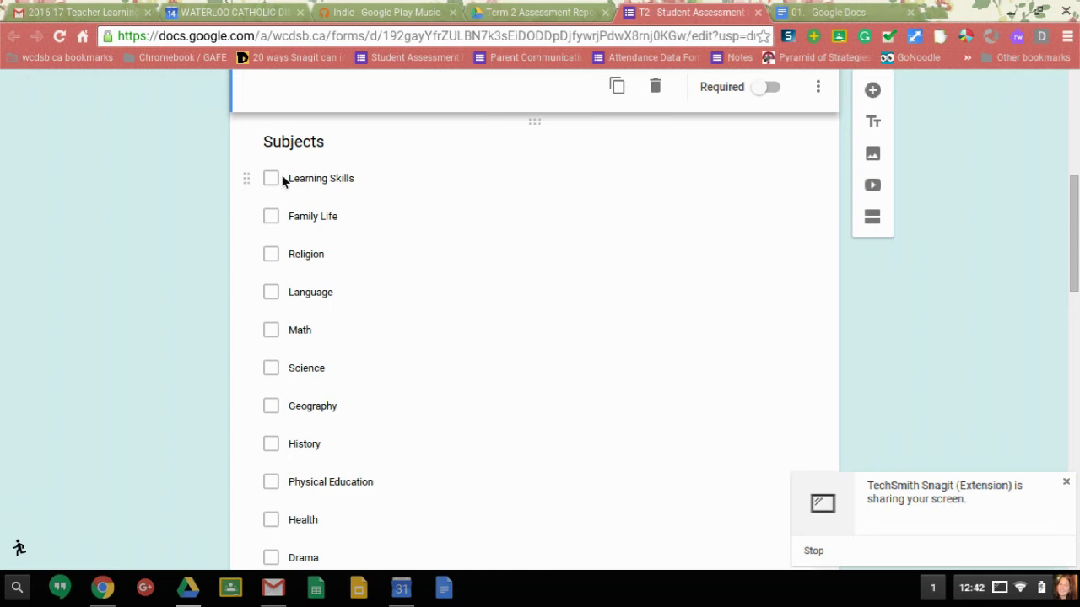
{"action": "left_click", "coordinate": [385, 172]}
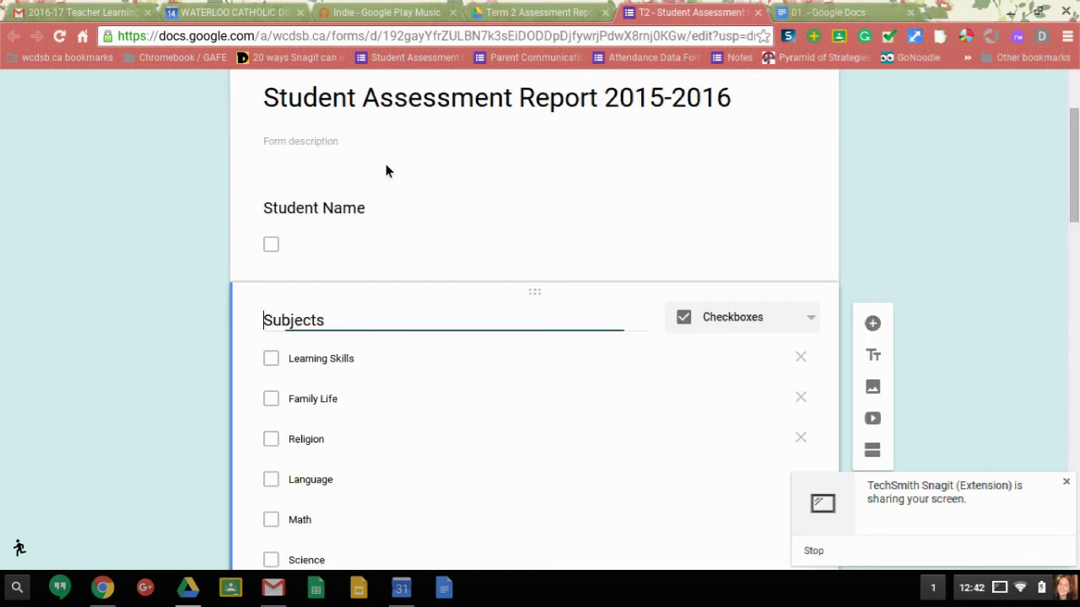
{"action": "scroll", "coordinate": [711, 324], "scroll_direction": "down", "scroll_amount": 3}
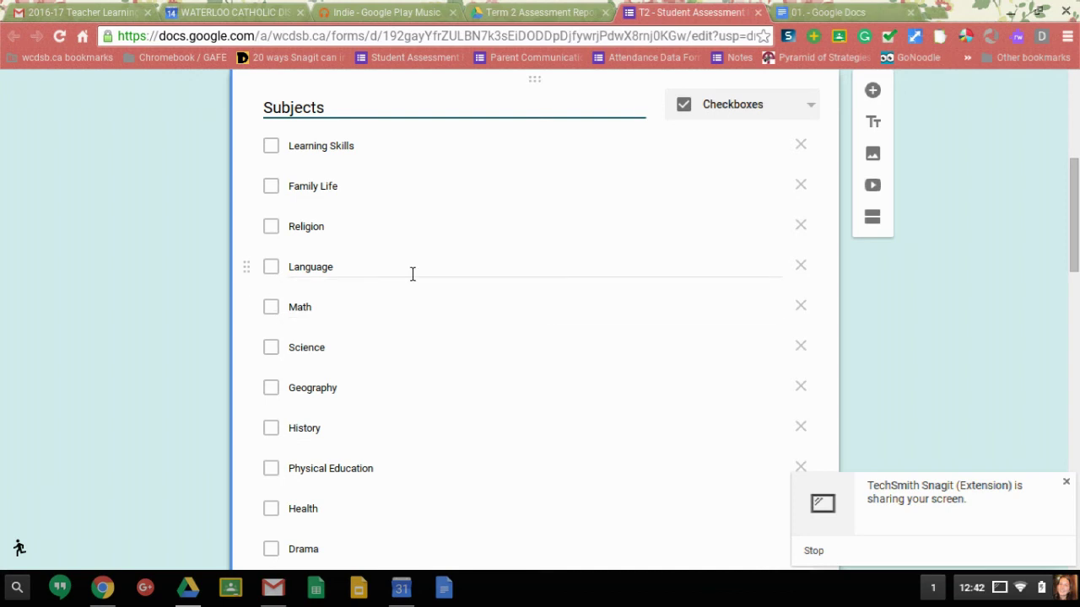
{"action": "scroll", "coordinate": [413, 273], "scroll_direction": "down", "scroll_amount": 1}
{"action": "scroll", "coordinate": [405, 269], "scroll_direction": "down", "scroll_amount": 2}
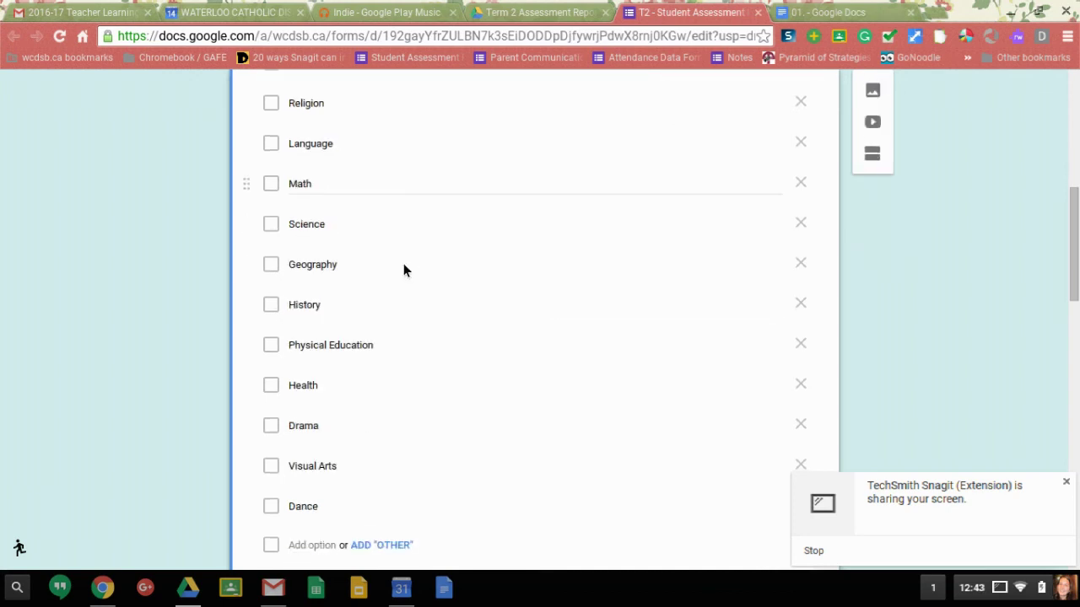
{"action": "scroll", "coordinate": [405, 268], "scroll_direction": "down", "scroll_amount": 1}
{"action": "scroll", "coordinate": [404, 264], "scroll_direction": "down", "scroll_amount": 2}
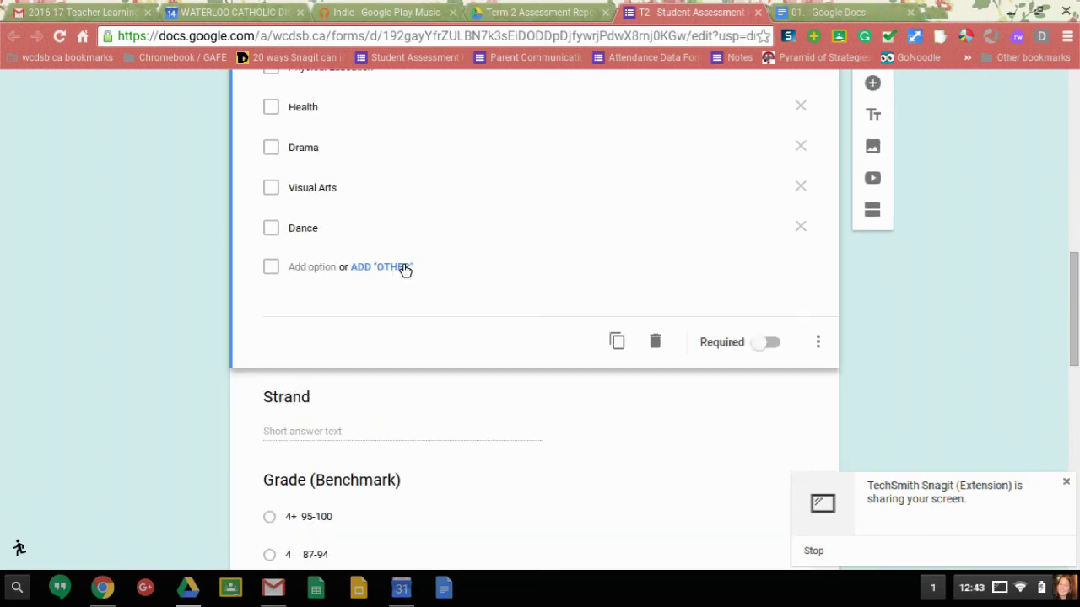
{"action": "scroll", "coordinate": [341, 310], "scroll_direction": "down", "scroll_amount": 1}
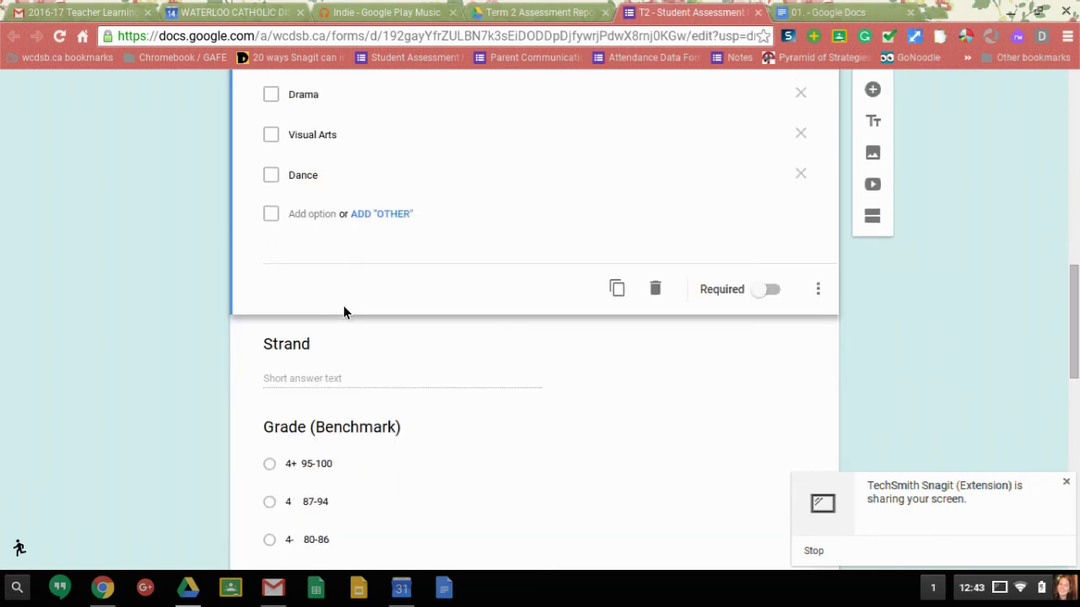
{"action": "scroll", "coordinate": [343, 312], "scroll_direction": "up", "scroll_amount": 1}
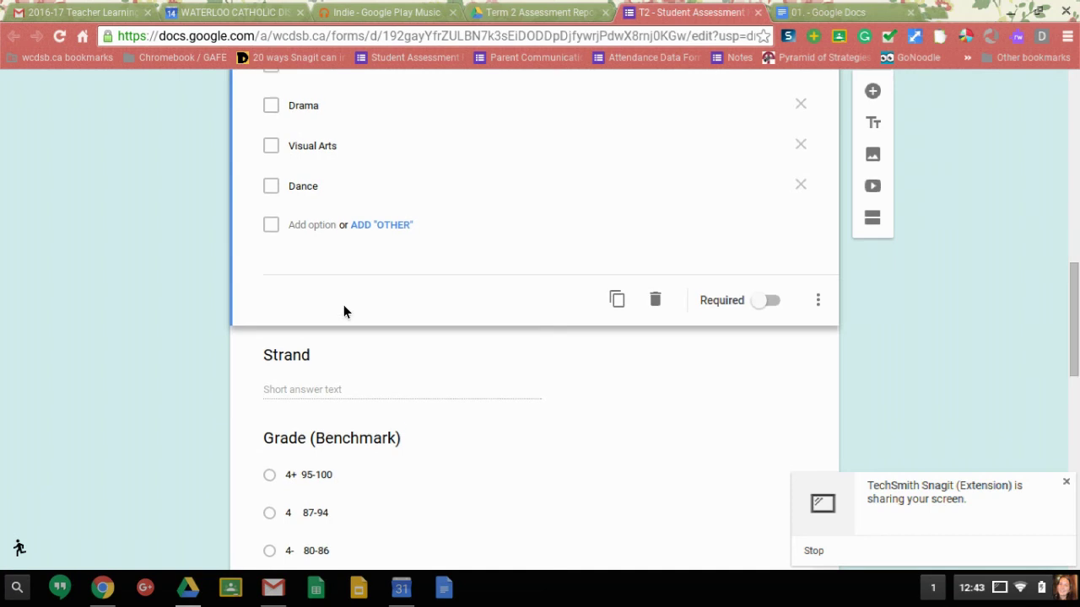
{"action": "scroll", "coordinate": [369, 325], "scroll_direction": "down", "scroll_amount": 2}
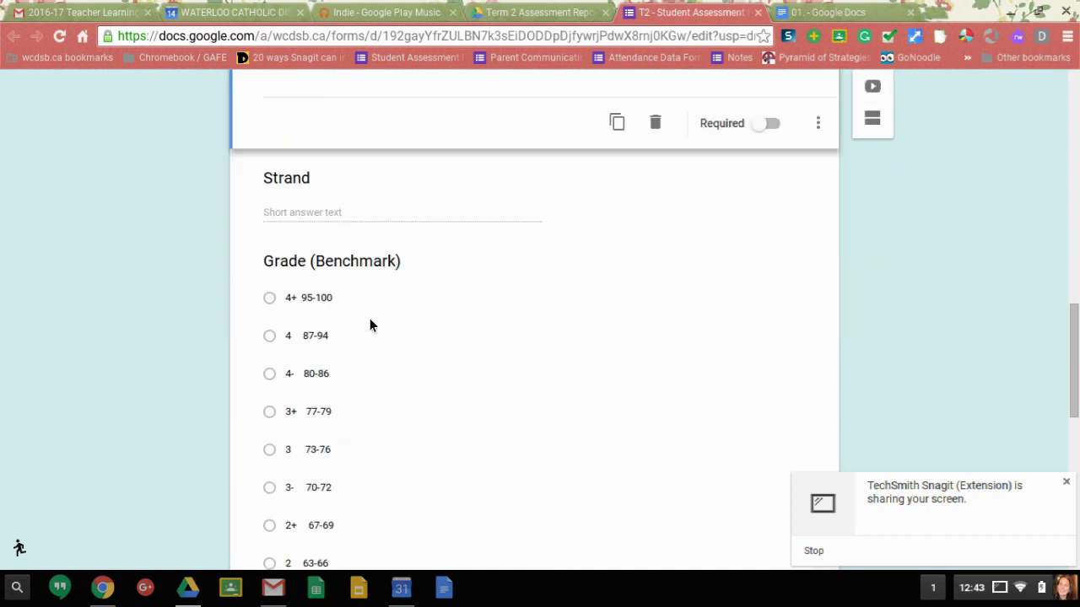
Select the Strand question and compare it with the subject options listed above it.
{"action": "left_click", "coordinate": [391, 180]}
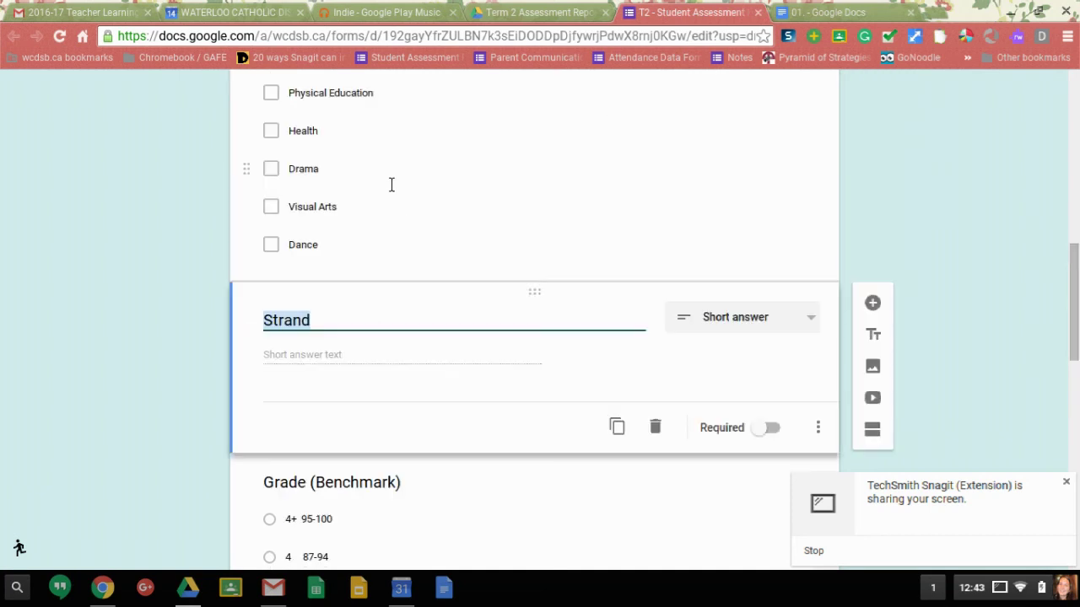
{"action": "scroll", "coordinate": [161, 362], "scroll_direction": "down", "scroll_amount": 2}
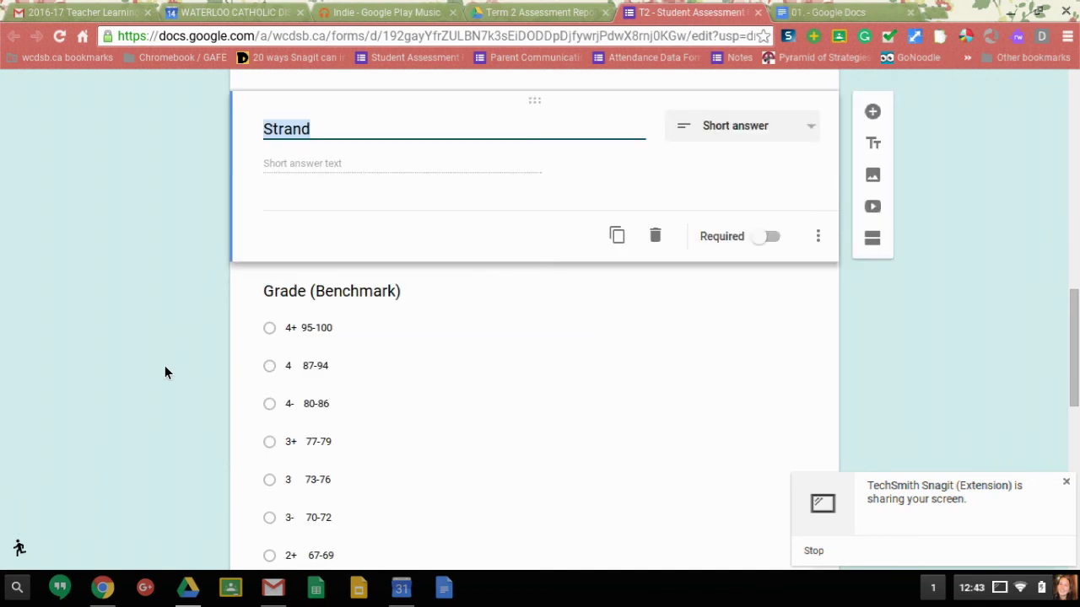
{"action": "scroll", "coordinate": [293, 172], "scroll_direction": "up", "scroll_amount": 3}
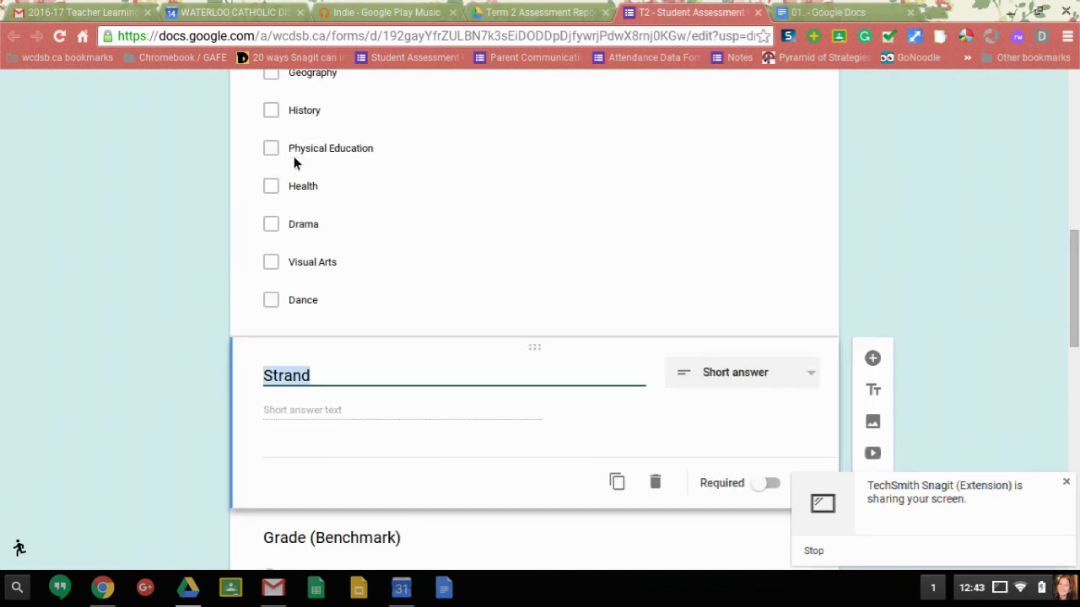
{"action": "scroll", "coordinate": [294, 159], "scroll_direction": "up", "scroll_amount": 2}
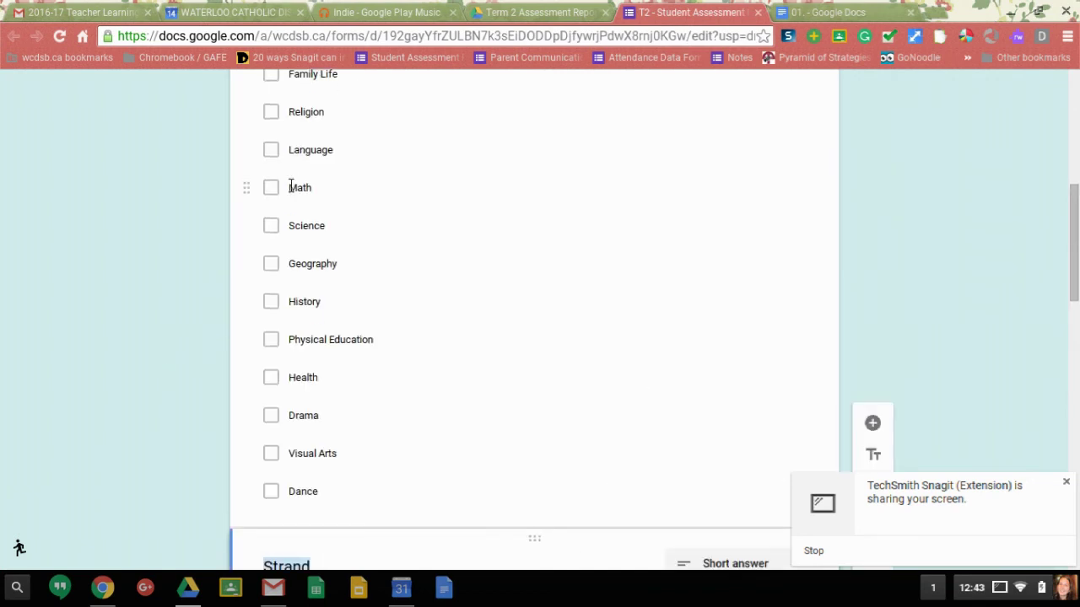
{"action": "scroll", "coordinate": [290, 186], "scroll_direction": "up", "scroll_amount": 1}
{"action": "scroll", "coordinate": [295, 194], "scroll_direction": "down", "scroll_amount": 2}
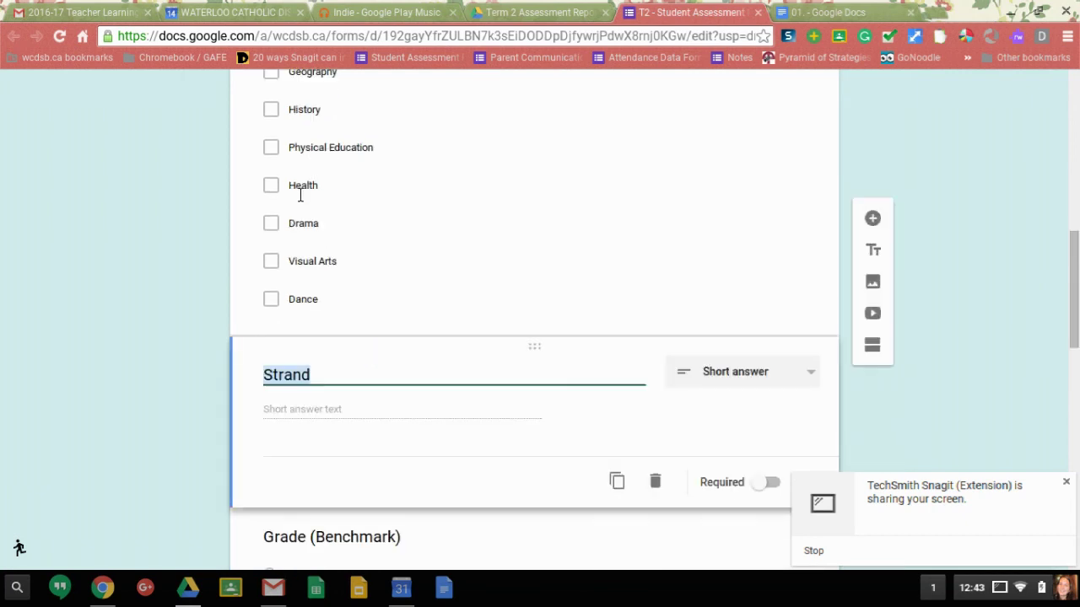
{"action": "scroll", "coordinate": [299, 195], "scroll_direction": "down", "scroll_amount": 2}
{"action": "scroll", "coordinate": [292, 197], "scroll_direction": "down", "scroll_amount": 1}
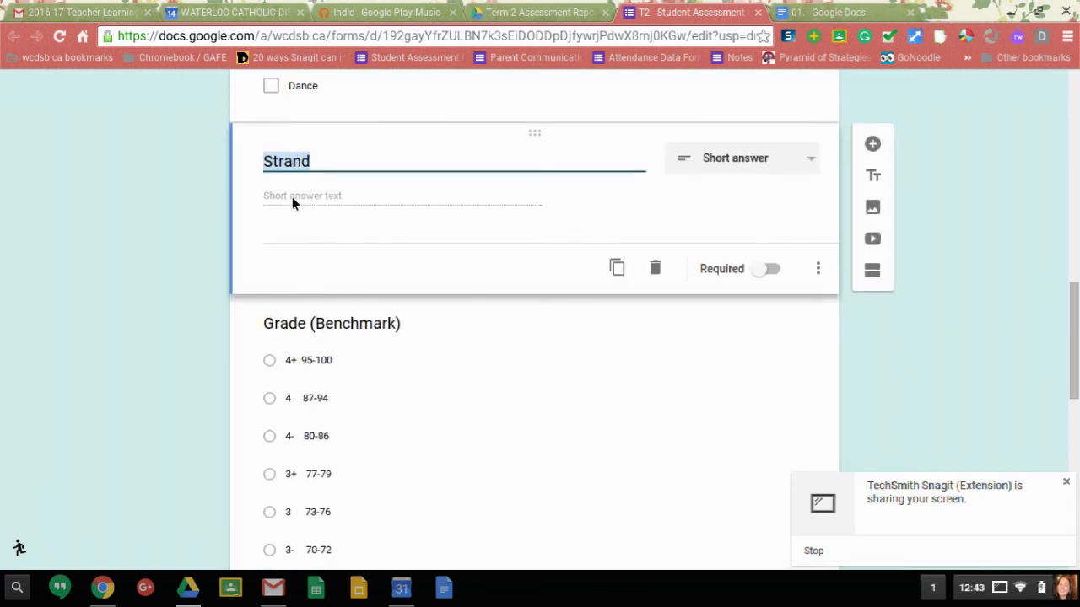
Check the answer types available for the Strand question and keep Short answer.
{"action": "left_click", "coordinate": [291, 200]}
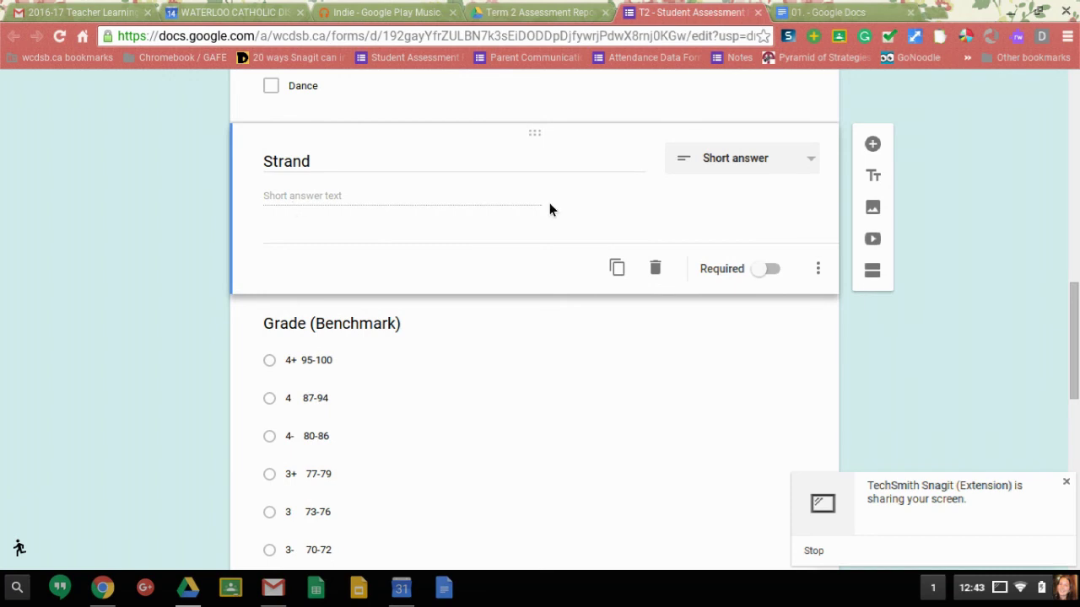
{"action": "left_click", "coordinate": [773, 164]}
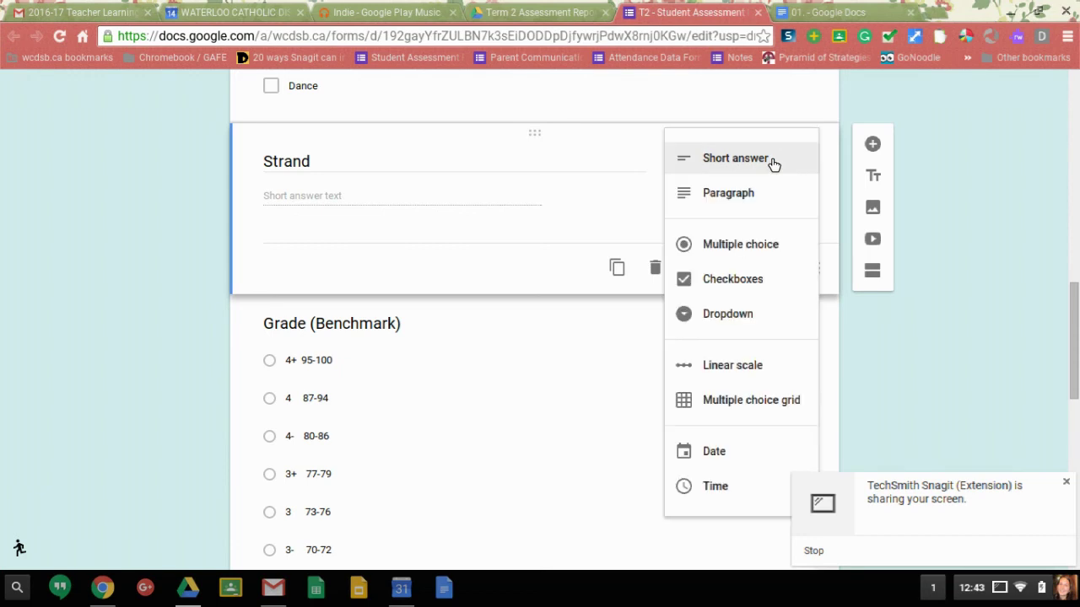
{"action": "left_click", "coordinate": [773, 163]}
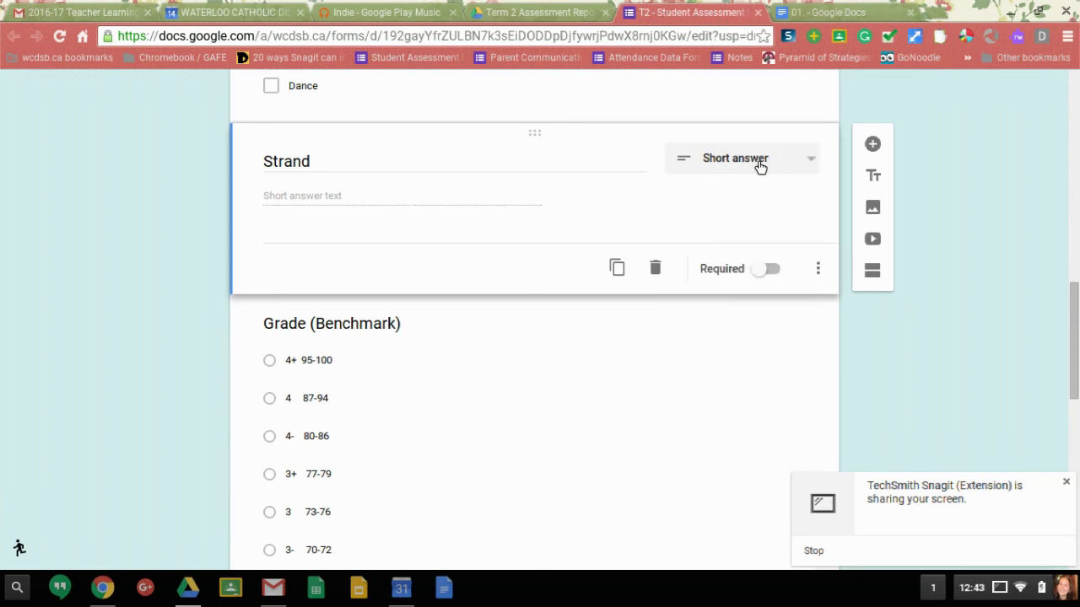
{"action": "left_click", "coordinate": [762, 162]}
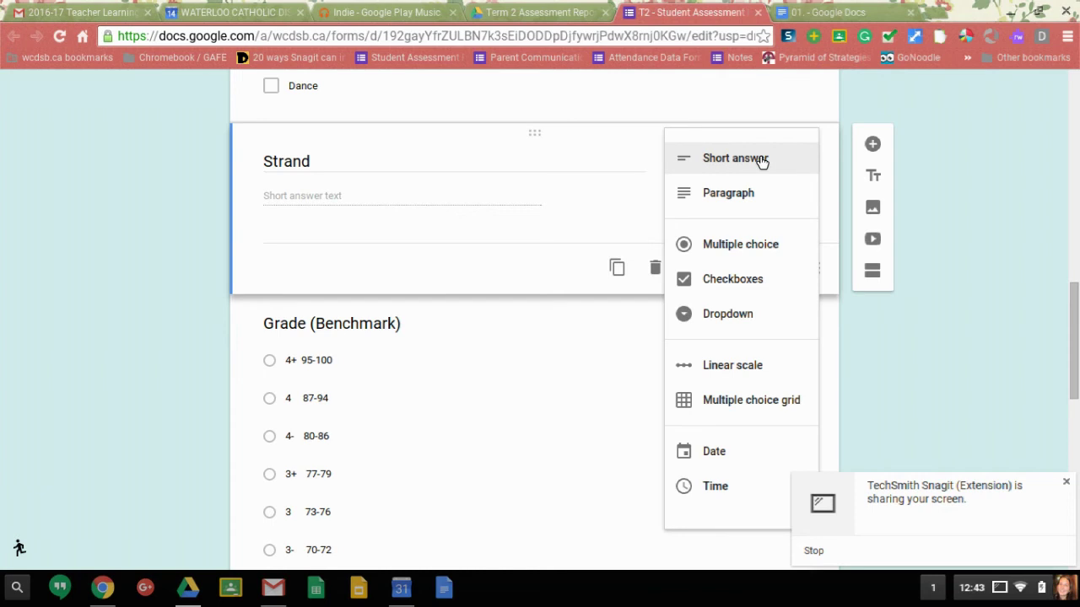
{"action": "left_click", "coordinate": [154, 223]}
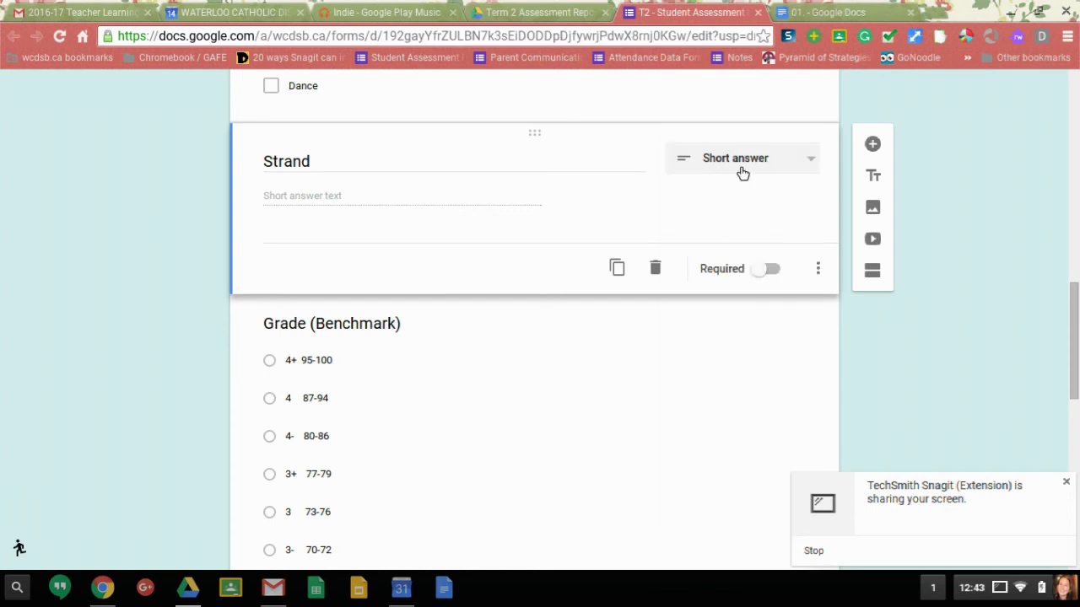
Examine the Grade (Benchmark) question's list of achievement levels and percentage ranges down to its last option.
{"action": "scroll", "coordinate": [213, 244], "scroll_direction": "down", "scroll_amount": 1}
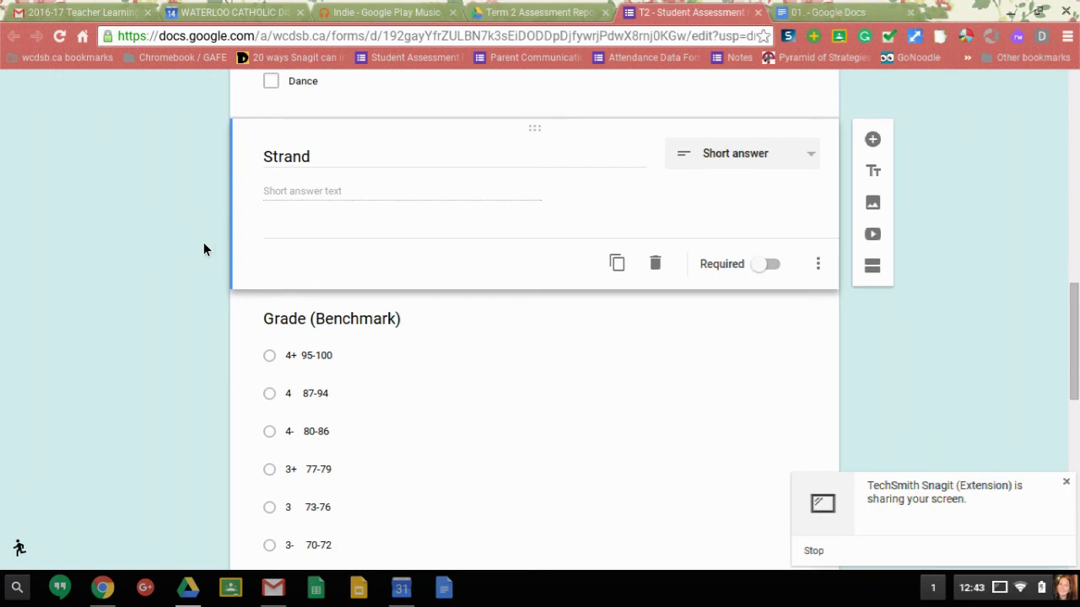
{"action": "scroll", "coordinate": [203, 249], "scroll_direction": "down", "scroll_amount": 1}
{"action": "scroll", "coordinate": [203, 249], "scroll_direction": "down", "scroll_amount": 1}
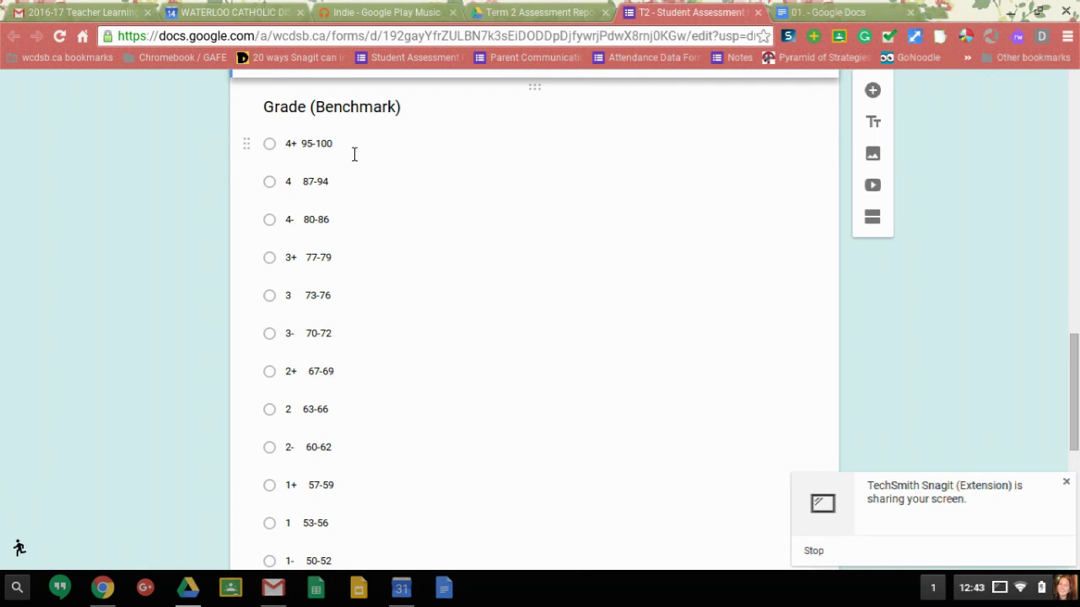
{"action": "scroll", "coordinate": [400, 239], "scroll_direction": "down", "scroll_amount": 1}
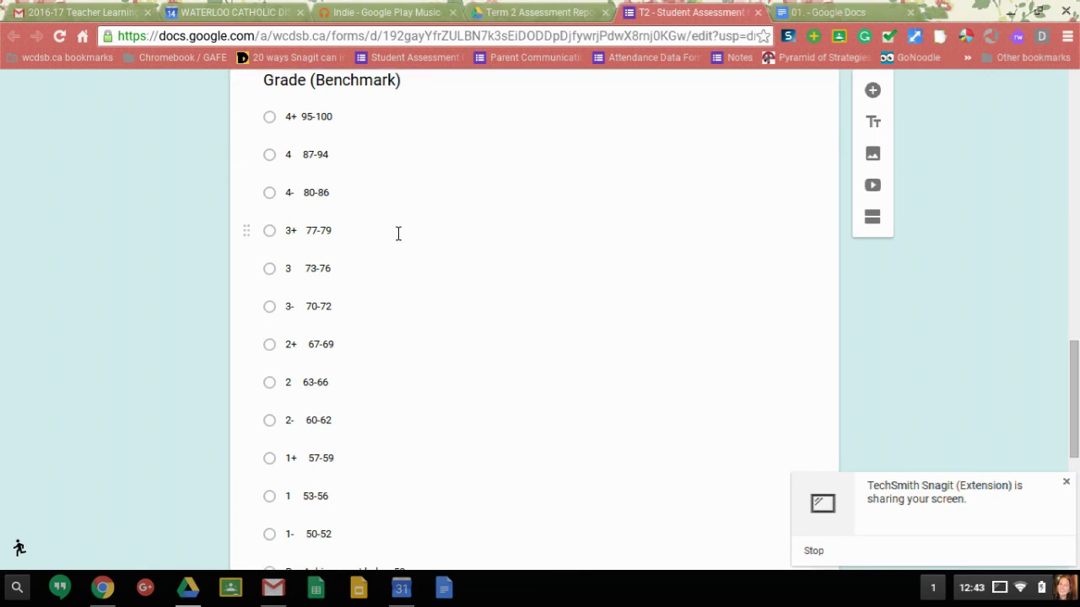
{"action": "scroll", "coordinate": [346, 315], "scroll_direction": "down", "scroll_amount": 3}
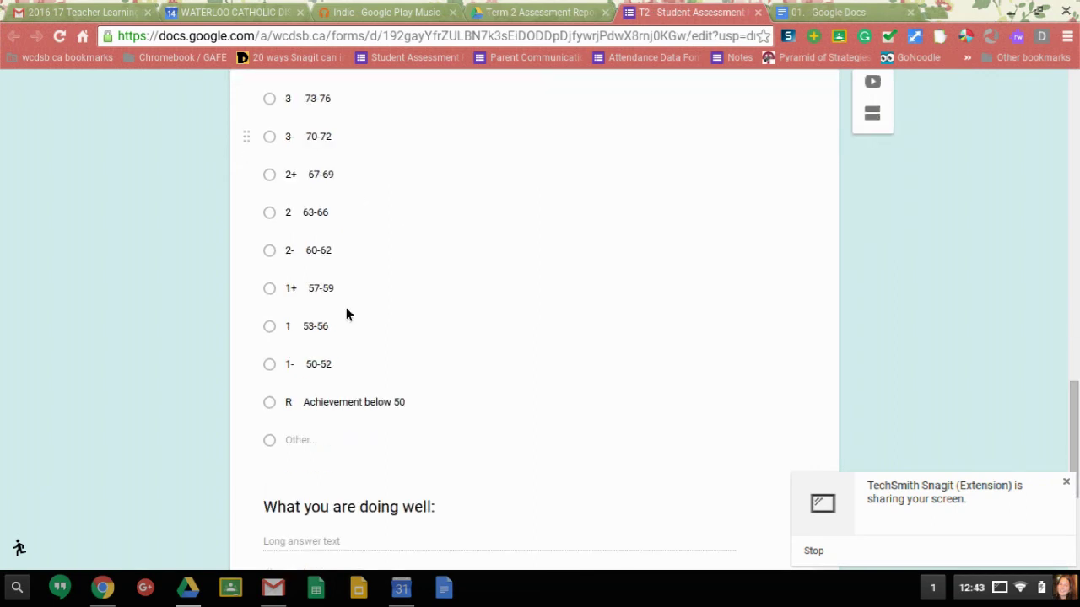
Add an "I Incomplete" option after the R level in the Grade (Benchmark) question.
{"action": "scroll", "coordinate": [346, 315], "scroll_direction": "down", "scroll_amount": 1}
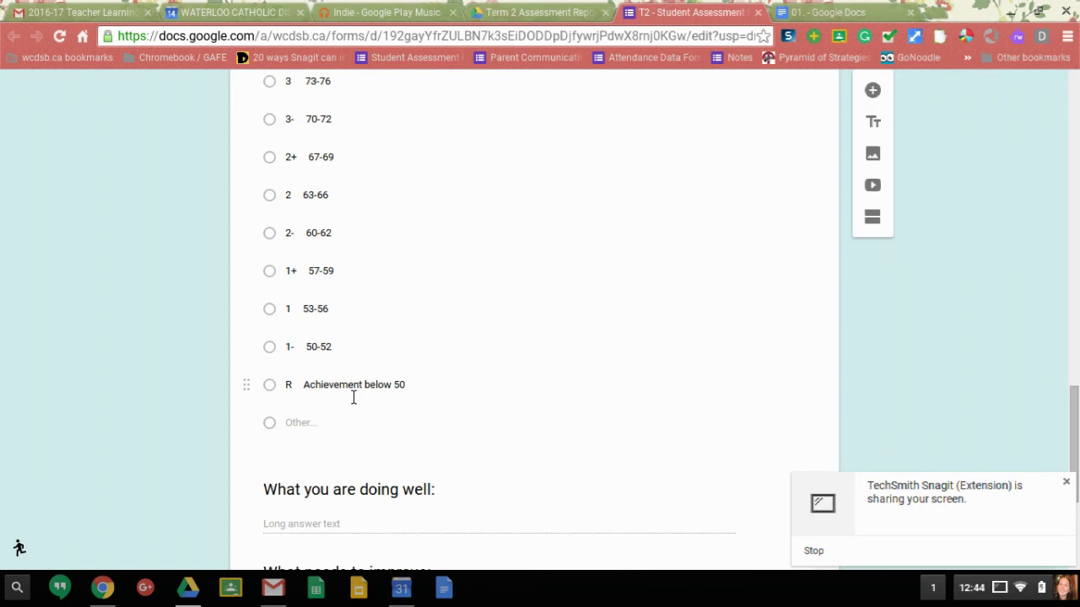
{"action": "left_click", "coordinate": [305, 427]}
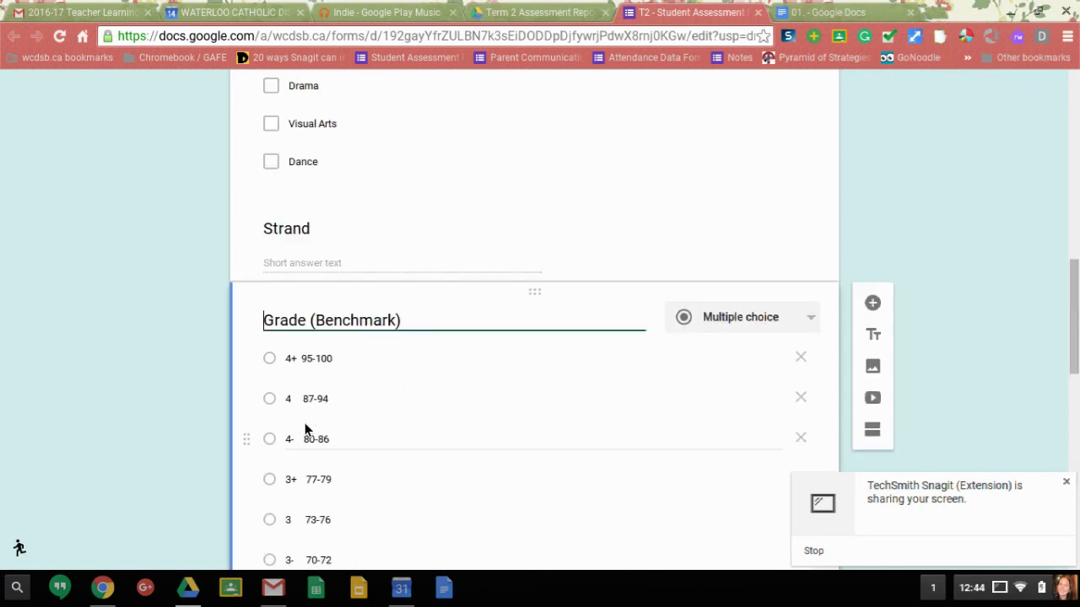
{"action": "scroll", "coordinate": [356, 384], "scroll_direction": "down", "scroll_amount": 4}
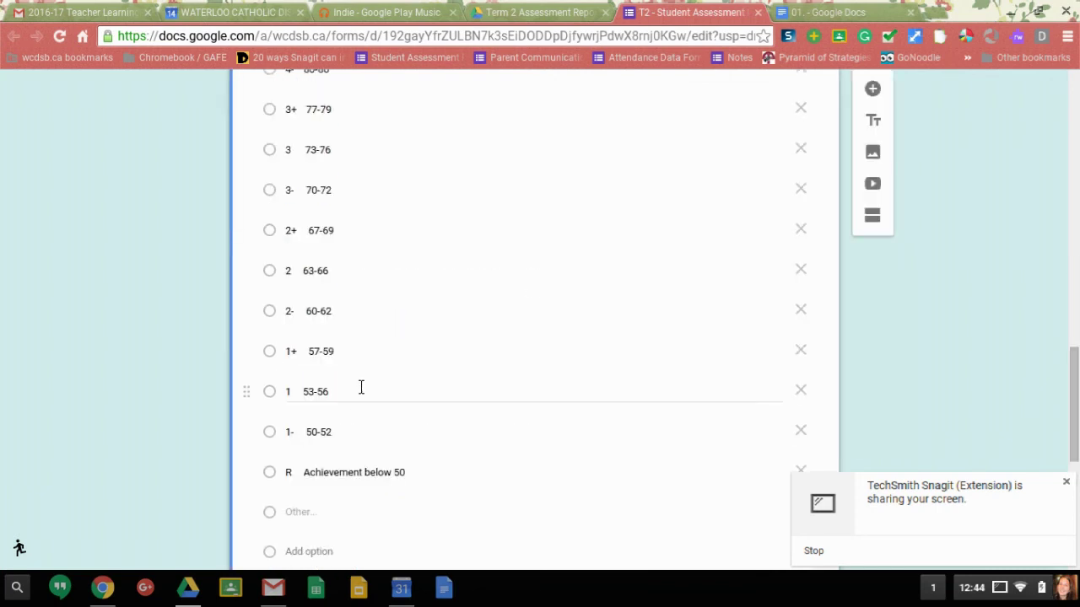
{"action": "scroll", "coordinate": [361, 387], "scroll_direction": "down", "scroll_amount": 1}
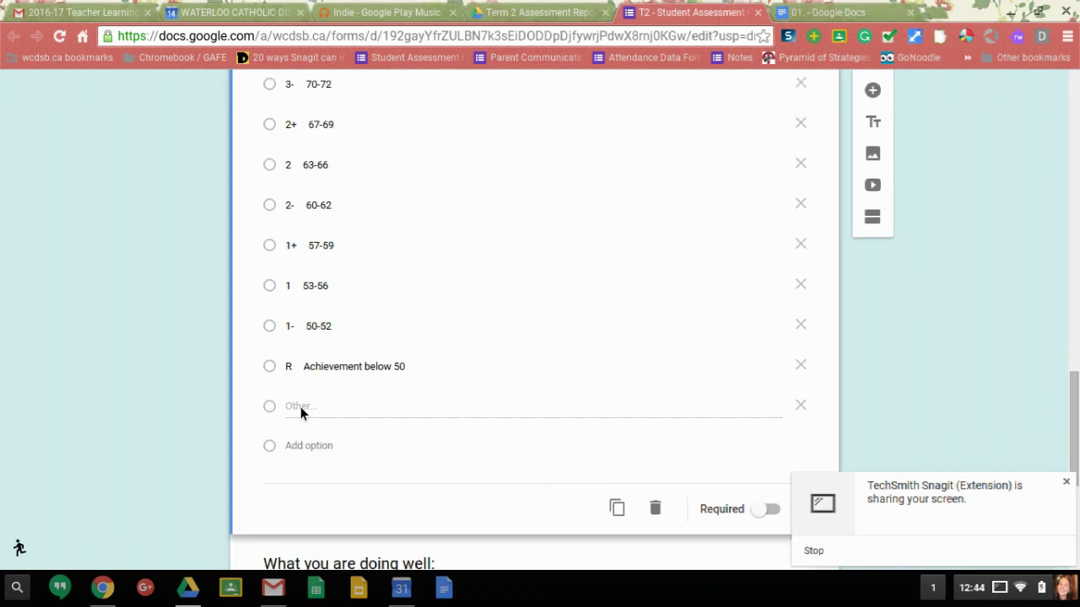
{"action": "left_click", "coordinate": [300, 448]}
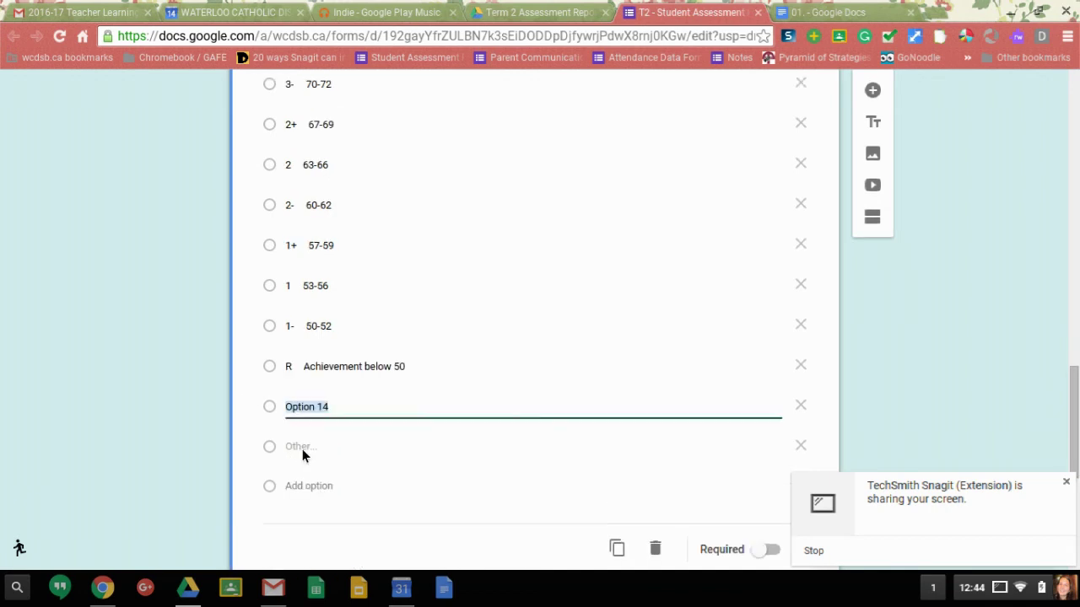
{"action": "type", "text": "I"}
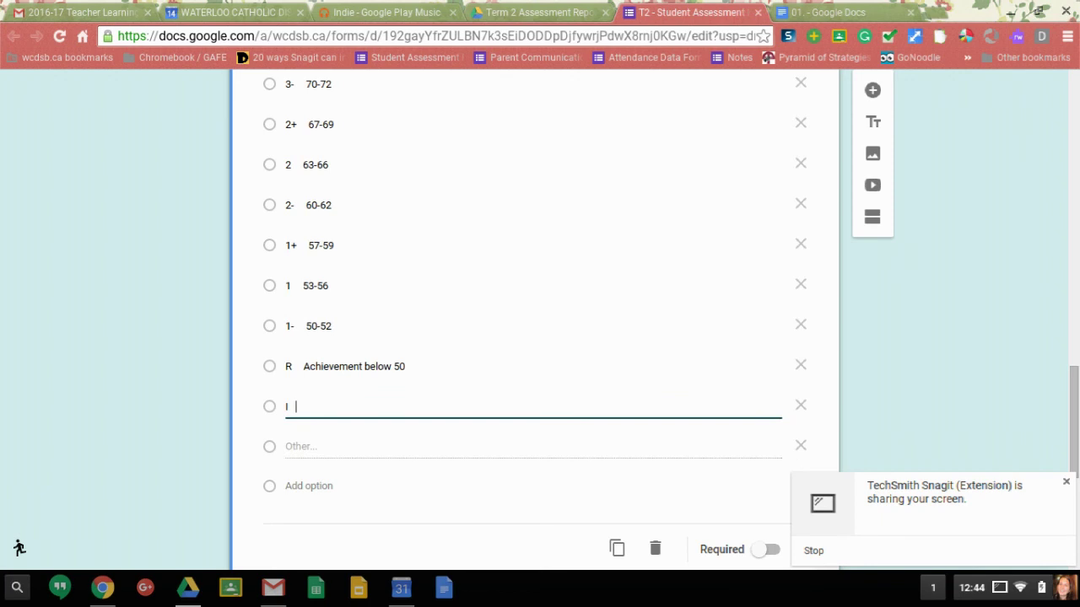
{"action": "type", "text": "    Incomplete"}
{"action": "left_click", "coordinate": [182, 446]}
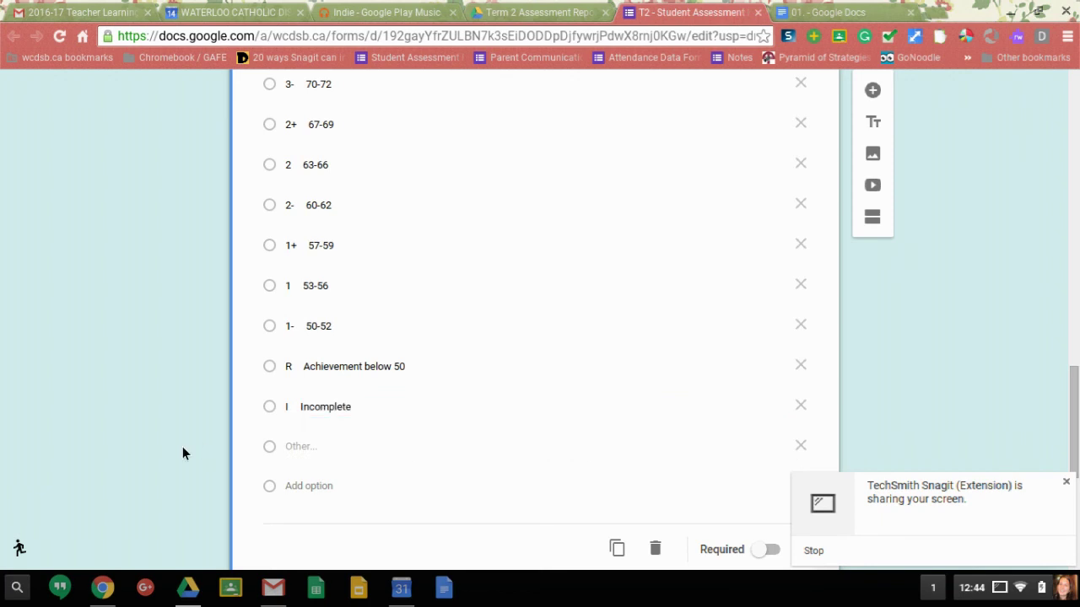
Check the answer types available for the "What you are doing well:" question and keep Paragraph.
{"action": "scroll", "coordinate": [182, 447], "scroll_direction": "down", "scroll_amount": 2}
{"action": "scroll", "coordinate": [182, 454], "scroll_direction": "down", "scroll_amount": 2}
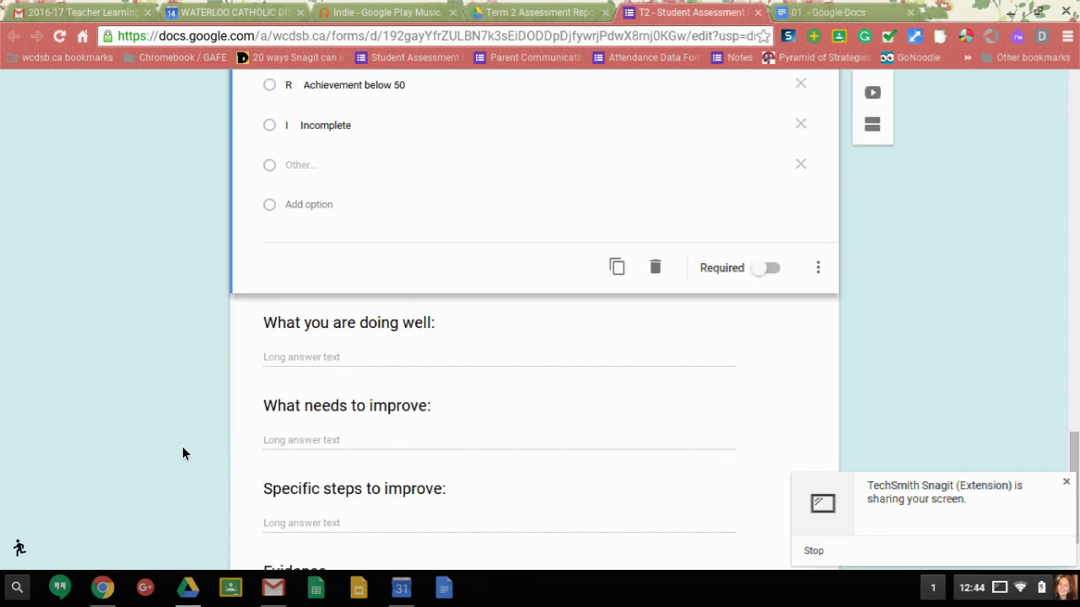
{"action": "scroll", "coordinate": [182, 454], "scroll_direction": "down", "scroll_amount": 1}
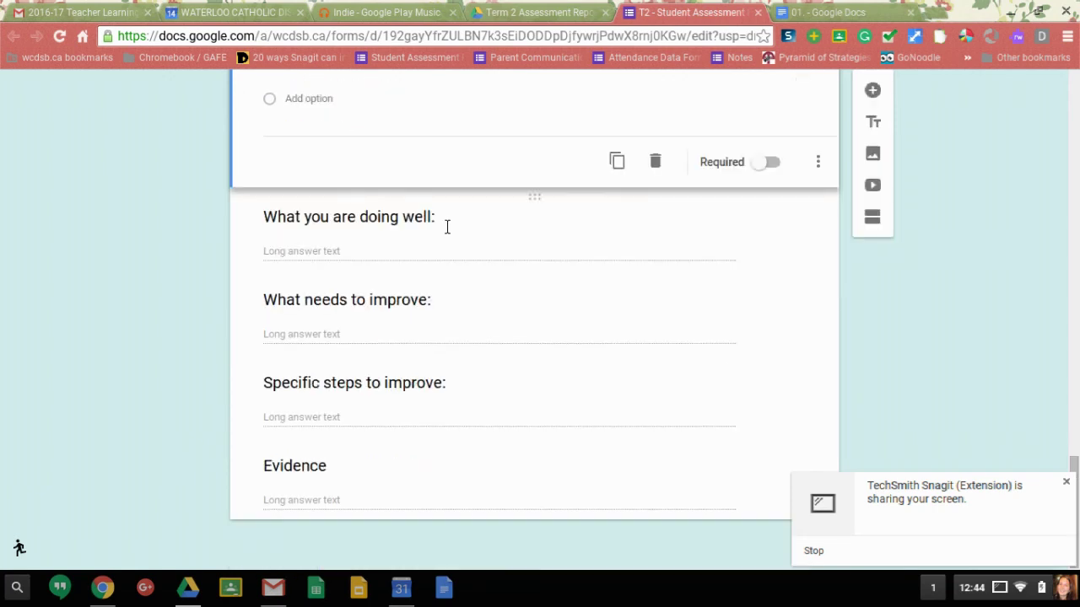
{"action": "left_click", "coordinate": [306, 257]}
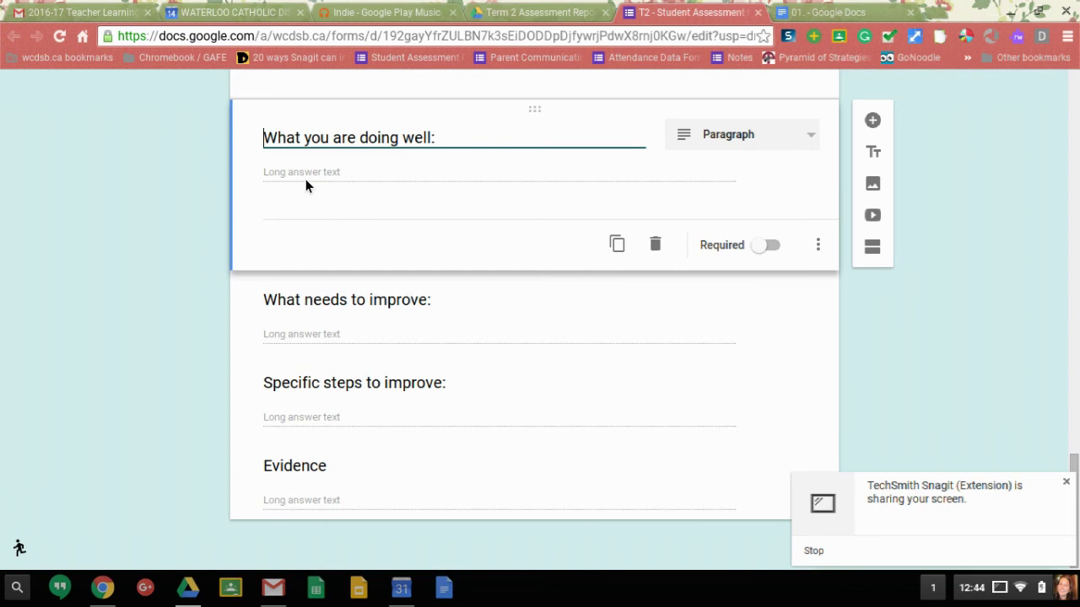
{"action": "left_click", "coordinate": [749, 138]}
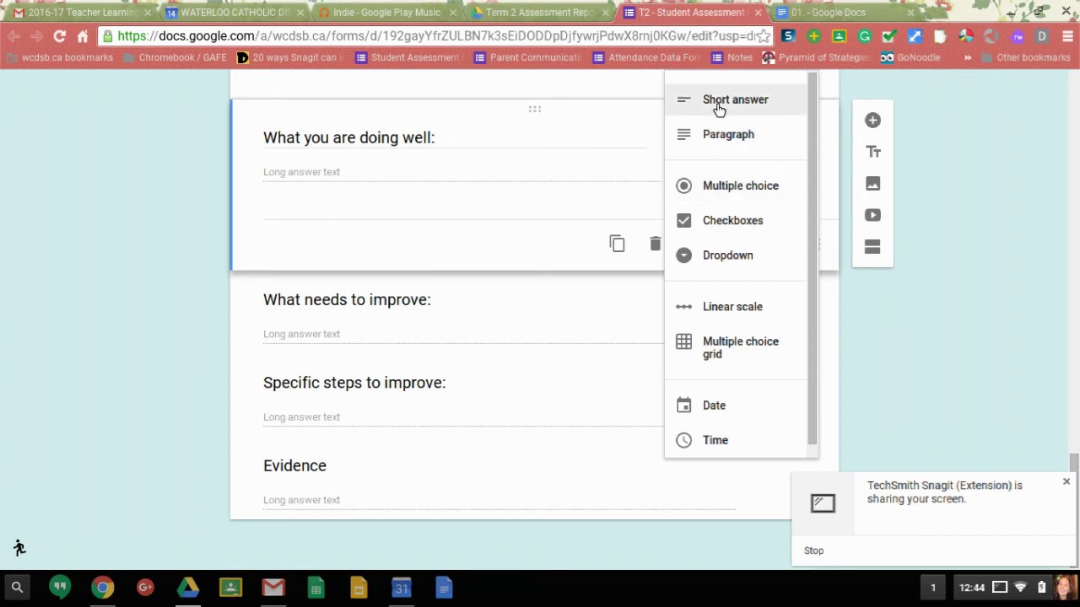
{"action": "left_click", "coordinate": [171, 319]}
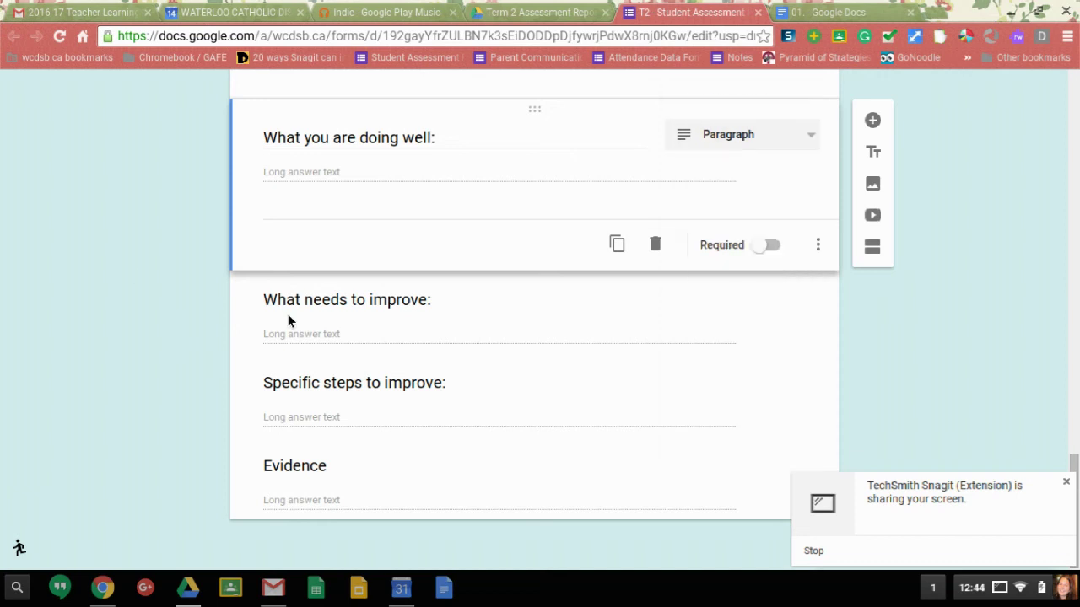
Review the "What needs to improve:" and "Evidence" questions with their long-answer fields.
{"action": "left_click", "coordinate": [471, 319]}
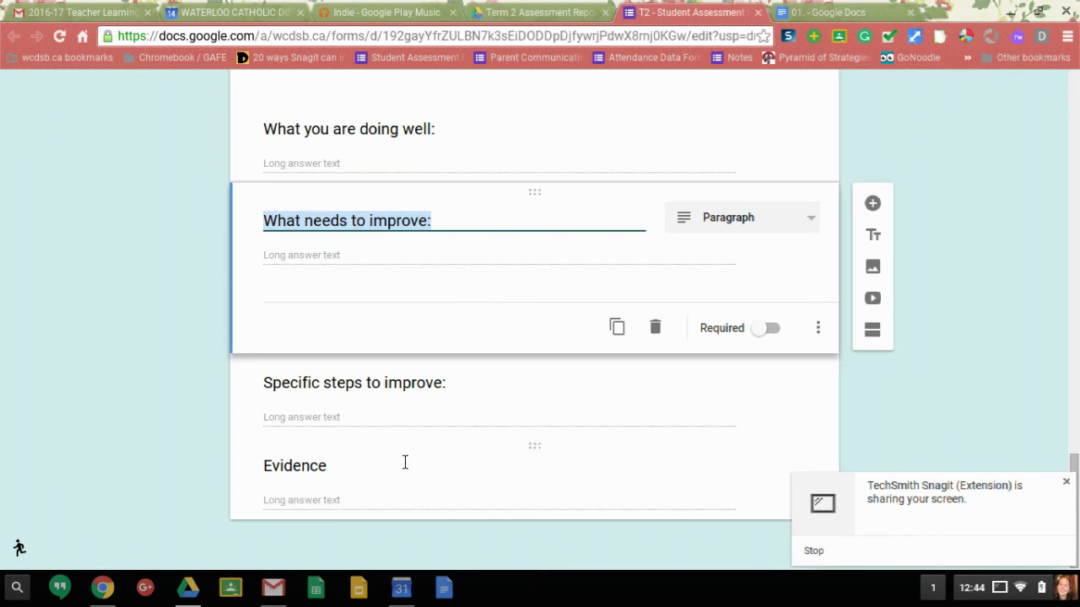
{"action": "left_click", "coordinate": [306, 502]}
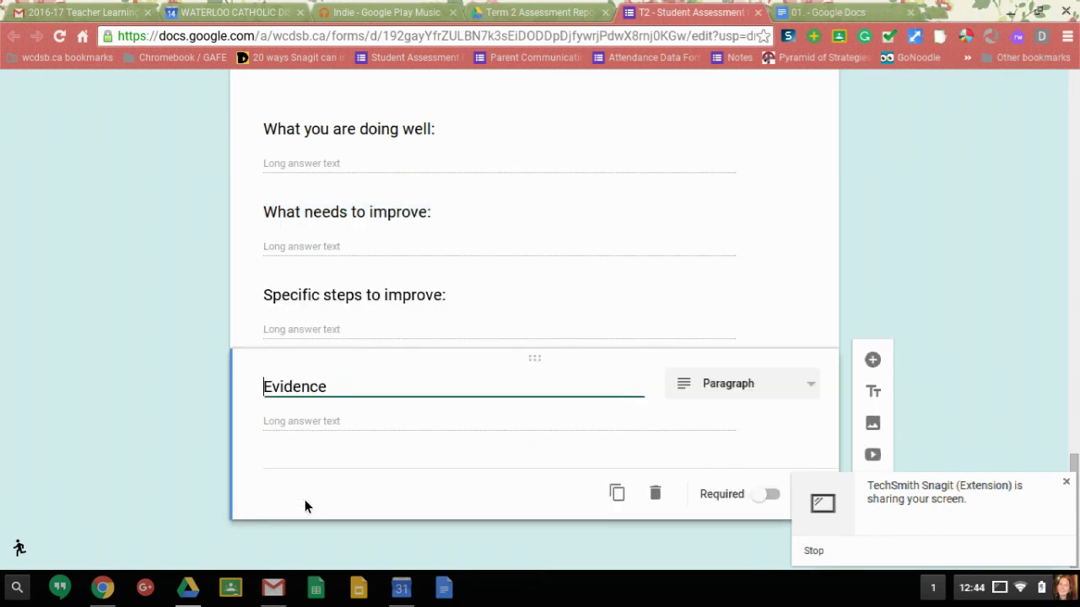
{"action": "left_click", "coordinate": [285, 423]}
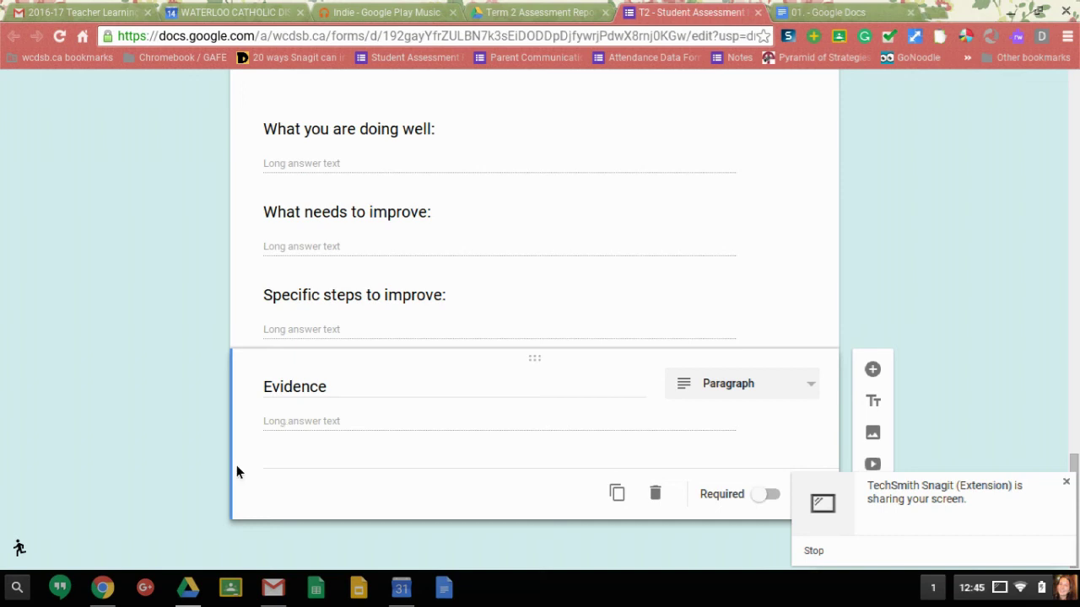
Open the sidebar of the docAppender add-on for the form.
{"action": "scroll", "coordinate": [237, 467], "scroll_direction": "up", "scroll_amount": 4}
{"action": "scroll", "coordinate": [237, 466], "scroll_direction": "up", "scroll_amount": 10}
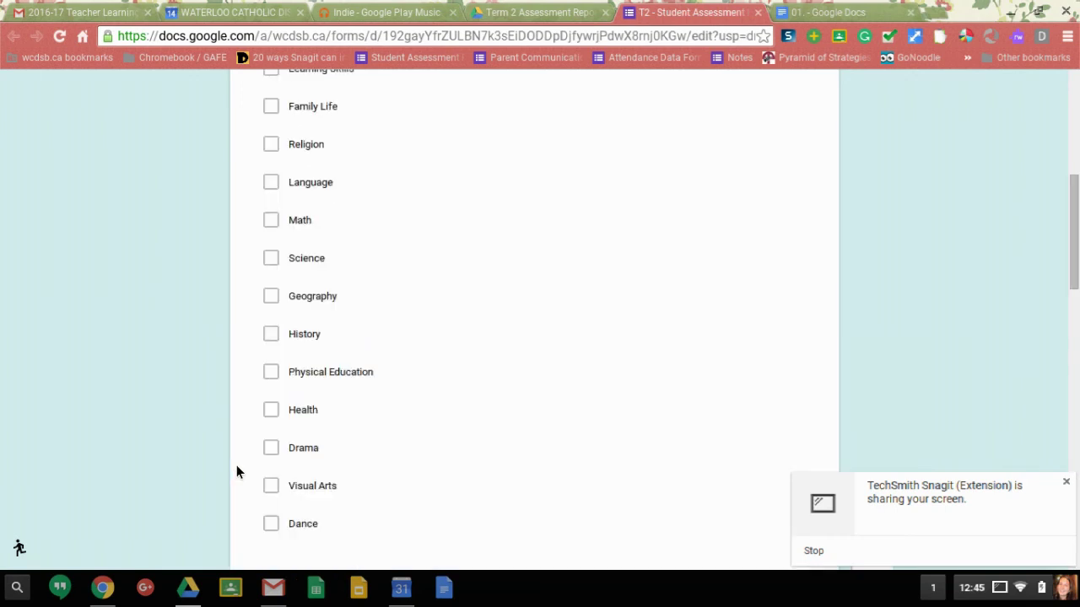
{"action": "scroll", "coordinate": [237, 466], "scroll_direction": "up", "scroll_amount": 6}
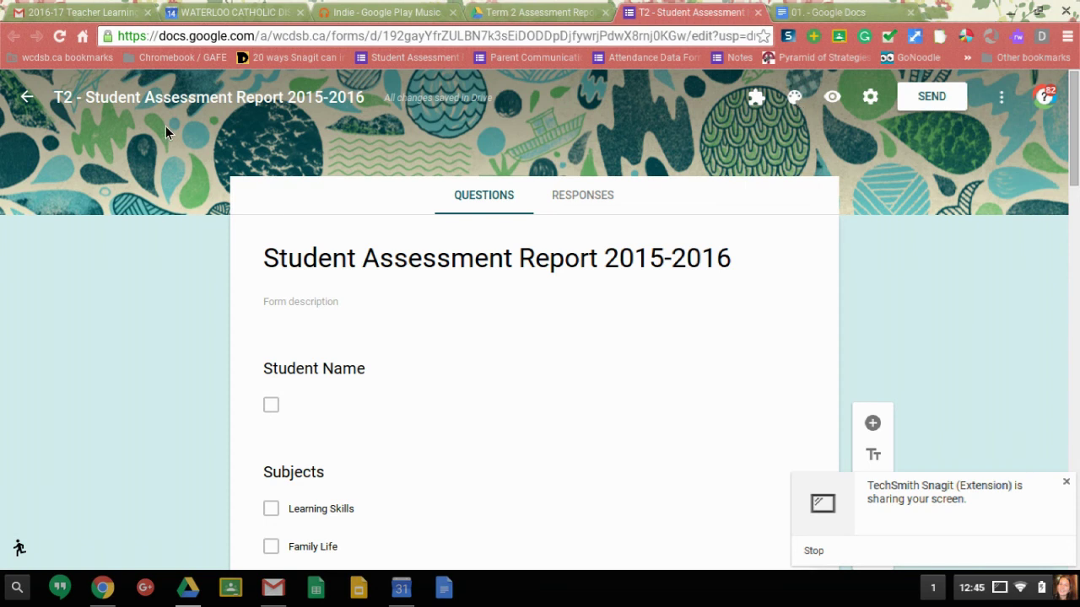
{"action": "left_click", "coordinate": [765, 105]}
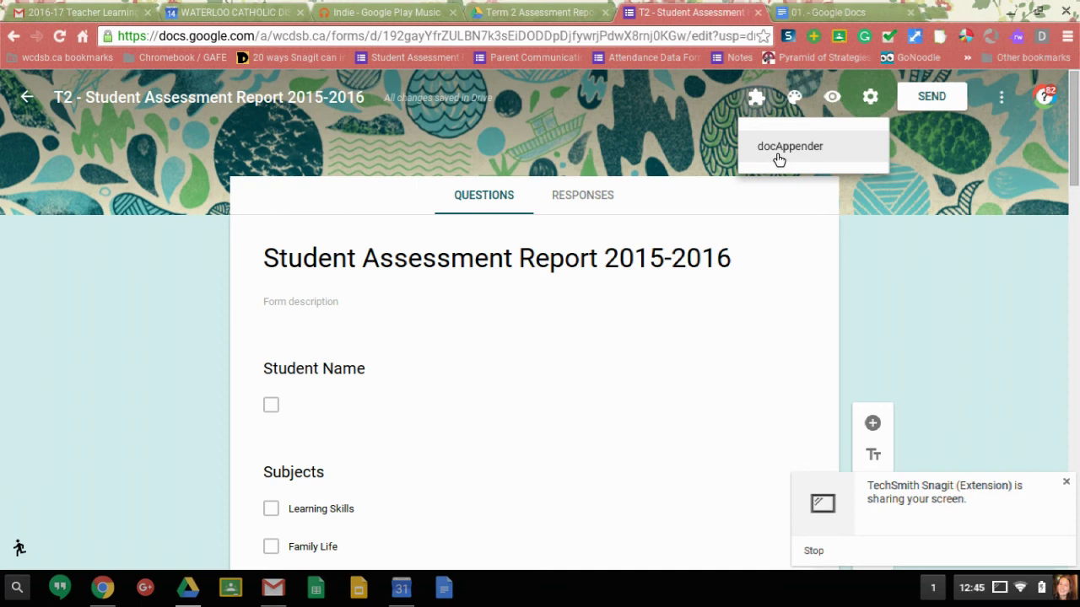
{"action": "left_click", "coordinate": [821, 273]}
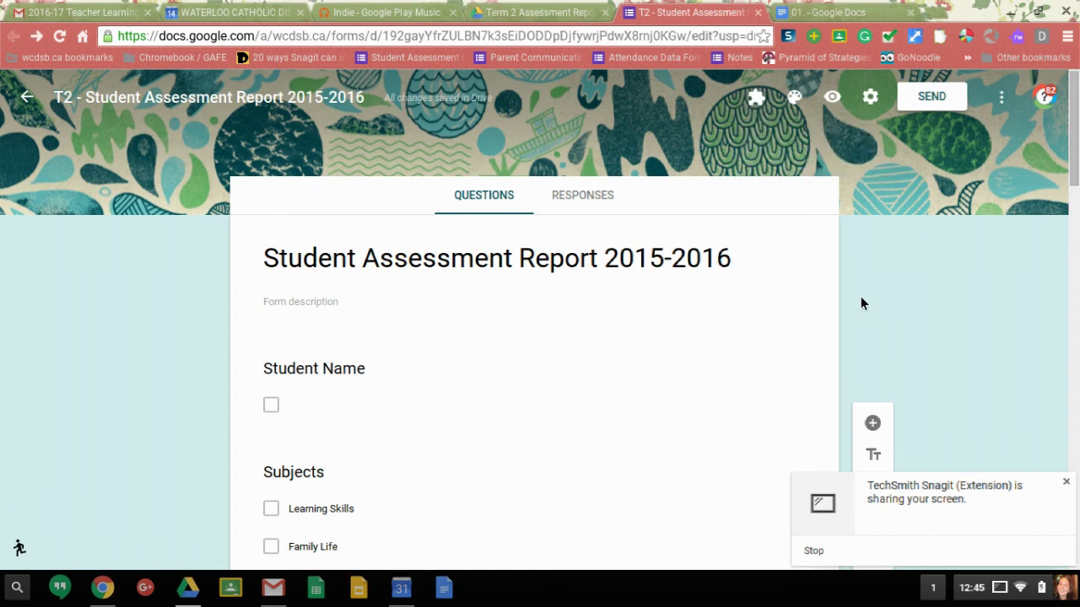
{"action": "left_click", "coordinate": [758, 99]}
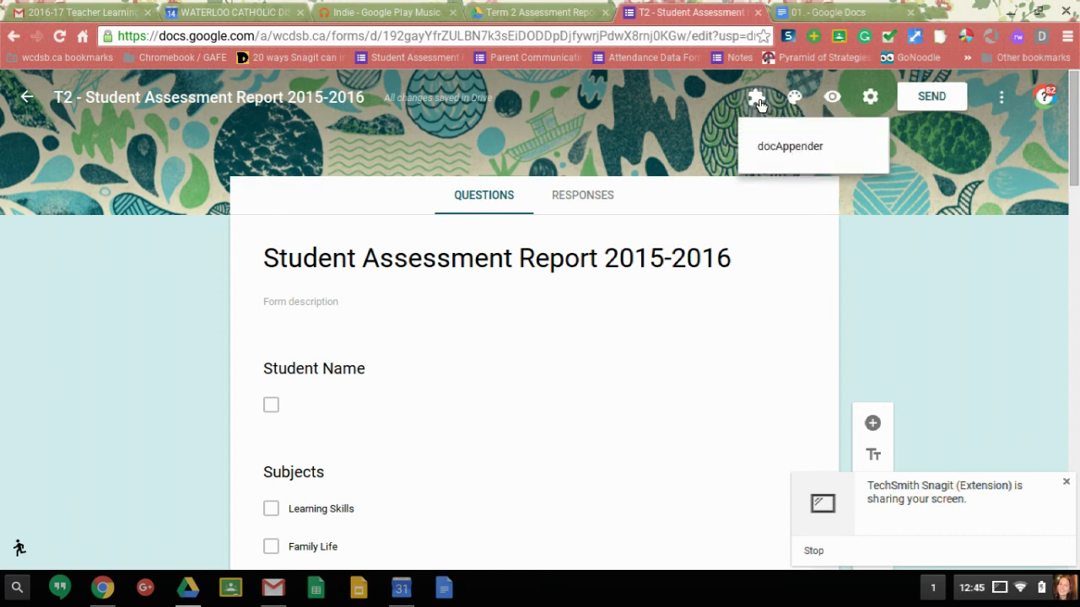
{"action": "left_click", "coordinate": [784, 148]}
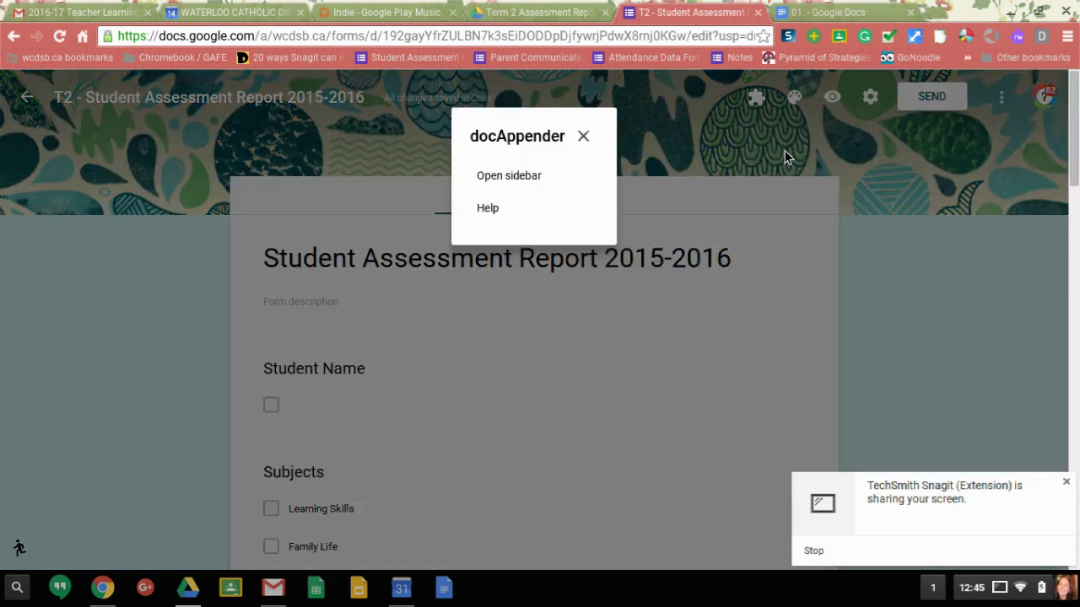
{"action": "left_click", "coordinate": [499, 178]}
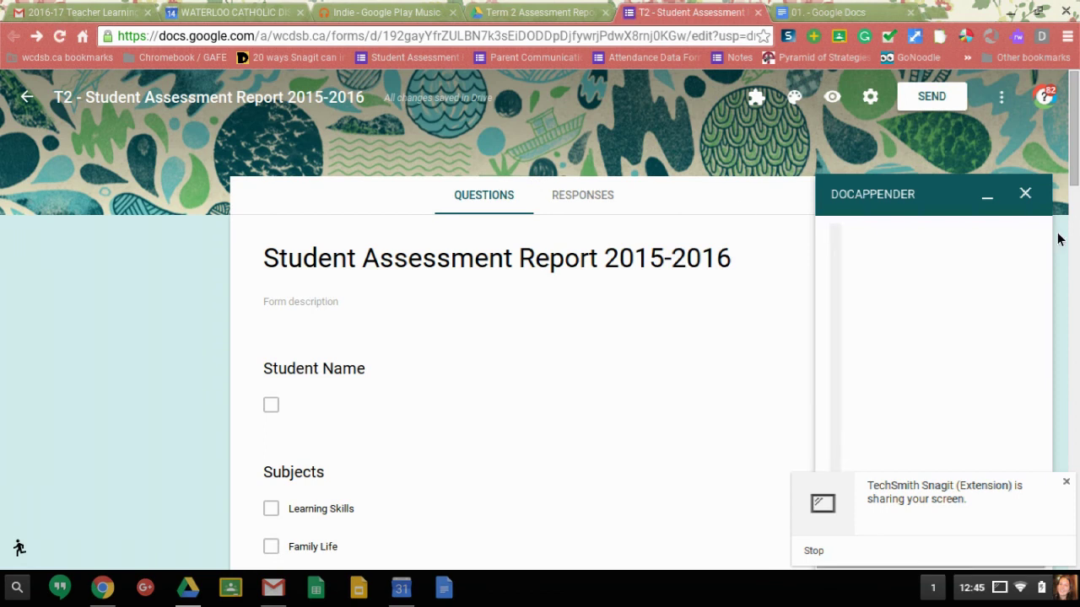
Pick the existing Term 2 Assessment Reports folder in Drive as docAppender's target Doc folder and continue to the doc-picker question.
{"action": "scroll", "coordinate": [1059, 239], "scroll_direction": "down", "scroll_amount": 1}
{"action": "scroll", "coordinate": [1059, 239], "scroll_direction": "down", "scroll_amount": 1}
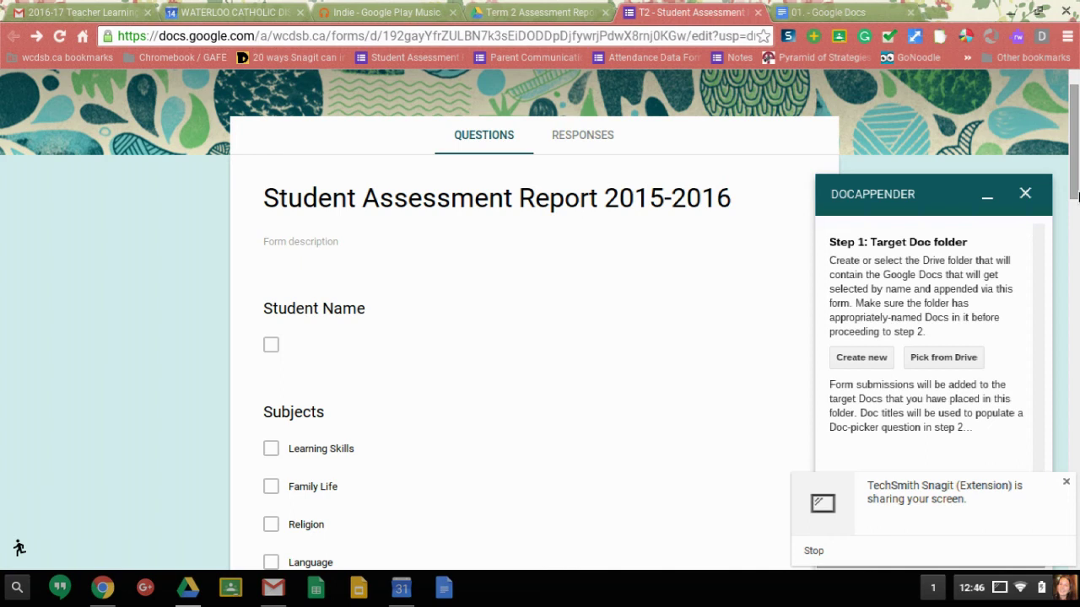
{"action": "left_click", "coordinate": [931, 361]}
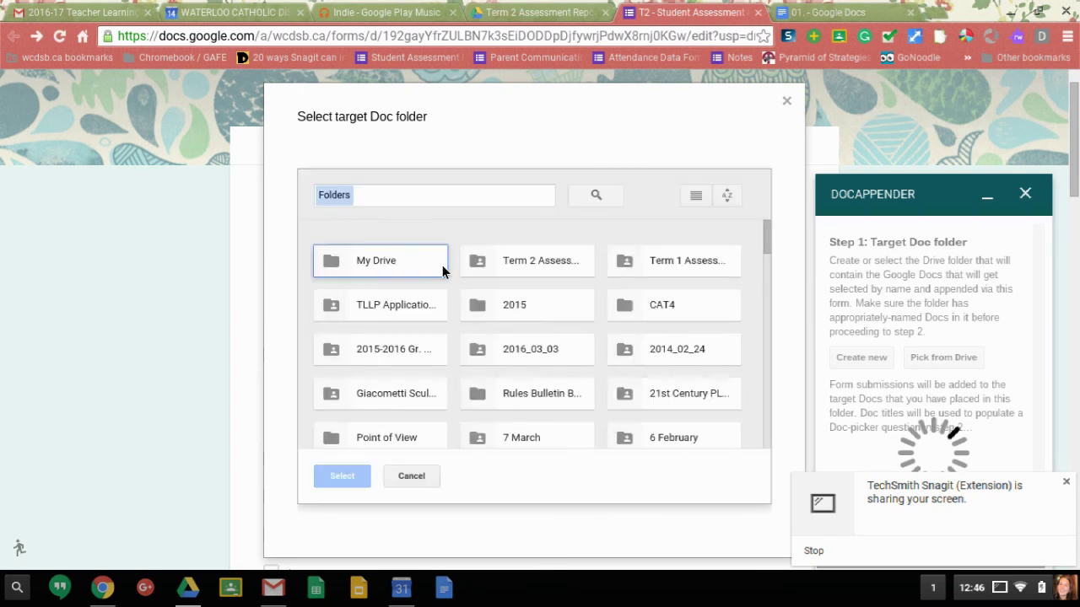
{"action": "left_click", "coordinate": [549, 267]}
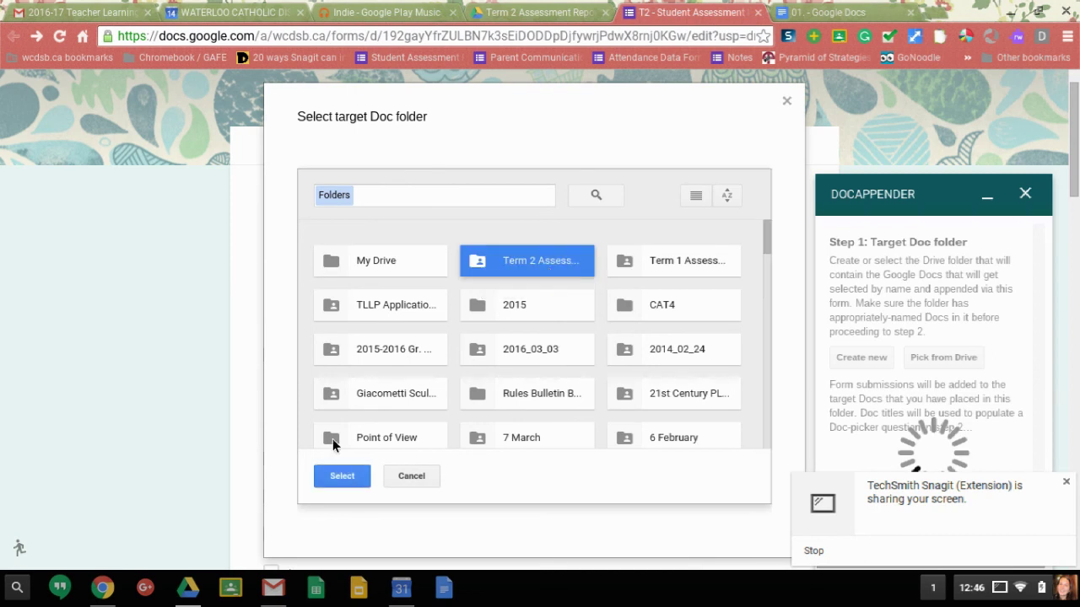
{"action": "left_click", "coordinate": [342, 476]}
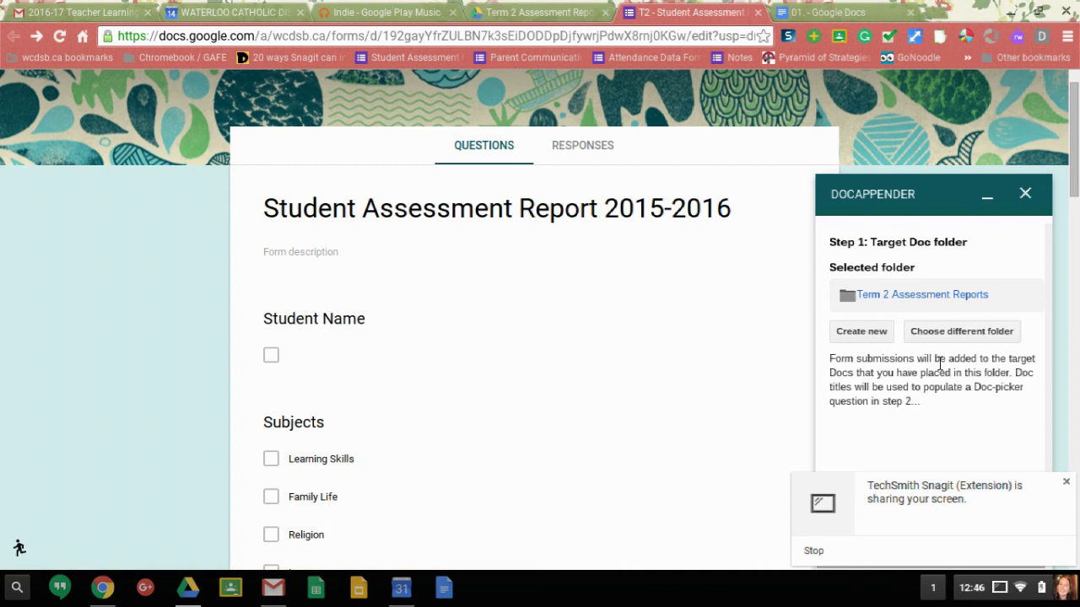
{"action": "scroll", "coordinate": [938, 363], "scroll_direction": "down", "scroll_amount": 2}
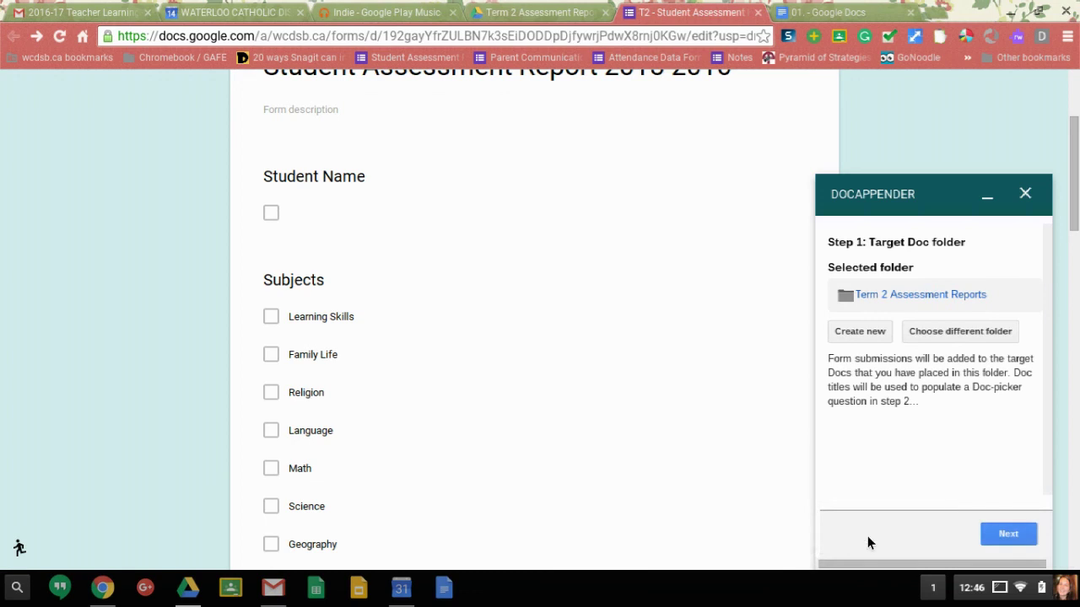
{"action": "left_click", "coordinate": [1002, 535]}
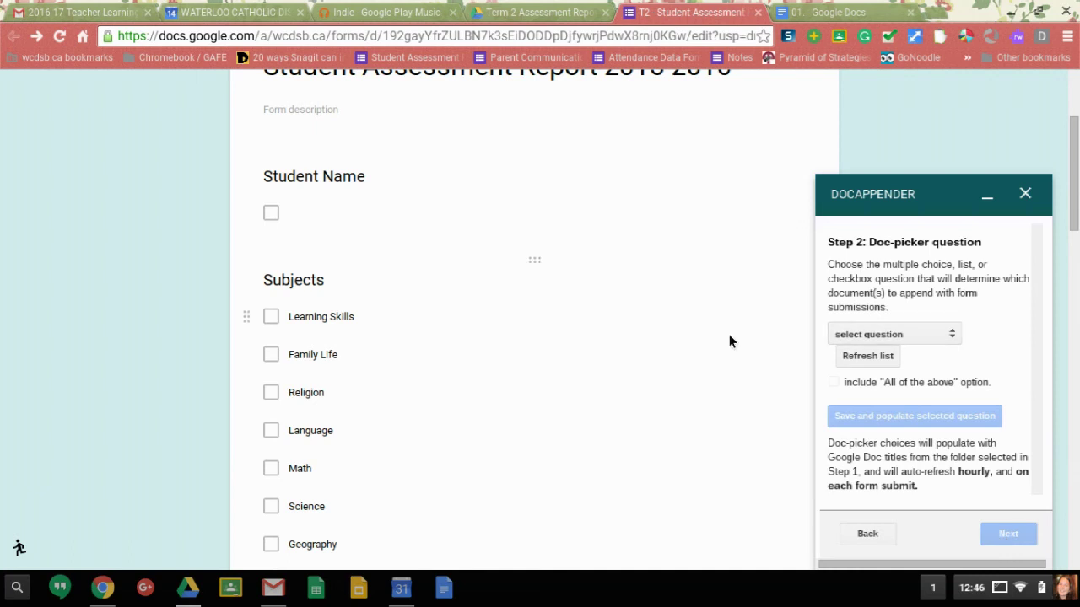
{"action": "left_click", "coordinate": [900, 334]}
{"action": "left_click", "coordinate": [900, 334]}
{"action": "left_click", "coordinate": [981, 361]}
{"action": "left_click", "coordinate": [930, 339]}
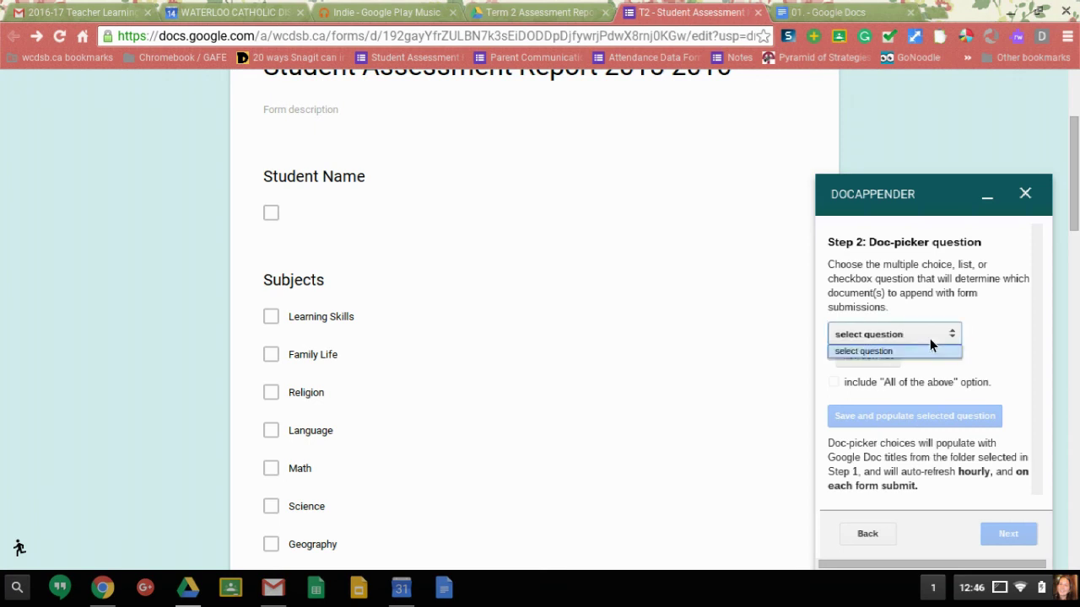
{"action": "left_click", "coordinate": [1001, 346]}
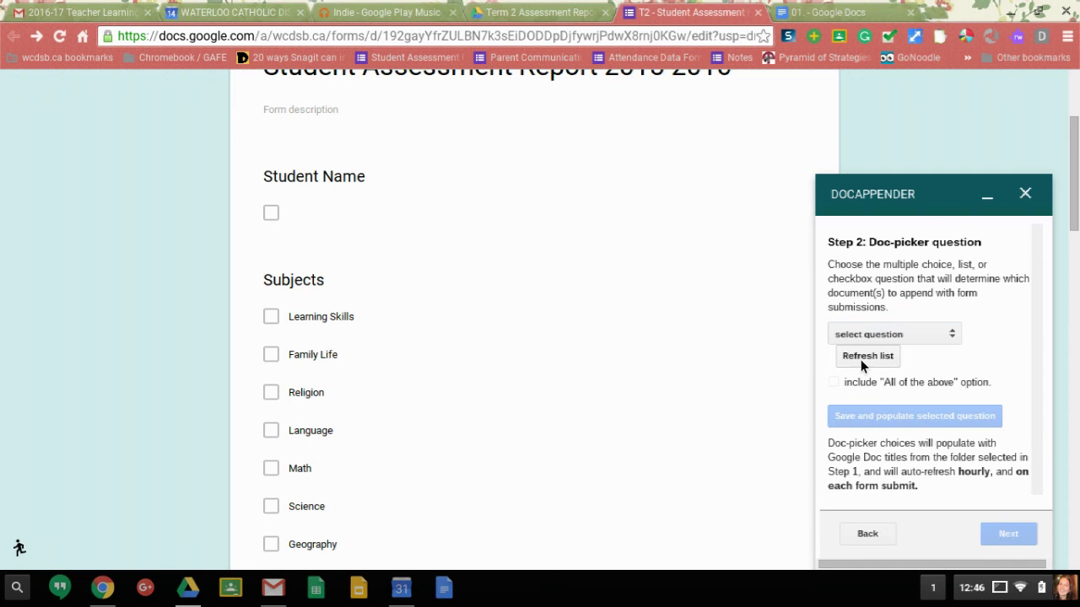
Choose Student Name as the doc-picker question, then save it and populate its choices with the folder's document titles.
{"action": "left_click", "coordinate": [931, 334]}
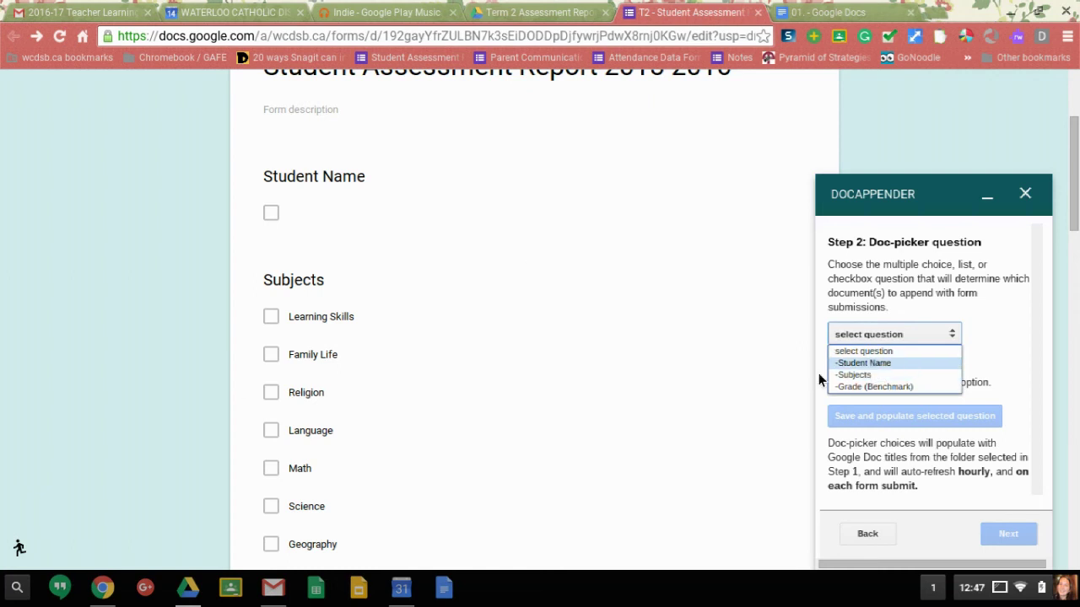
{"action": "left_click", "coordinate": [874, 363]}
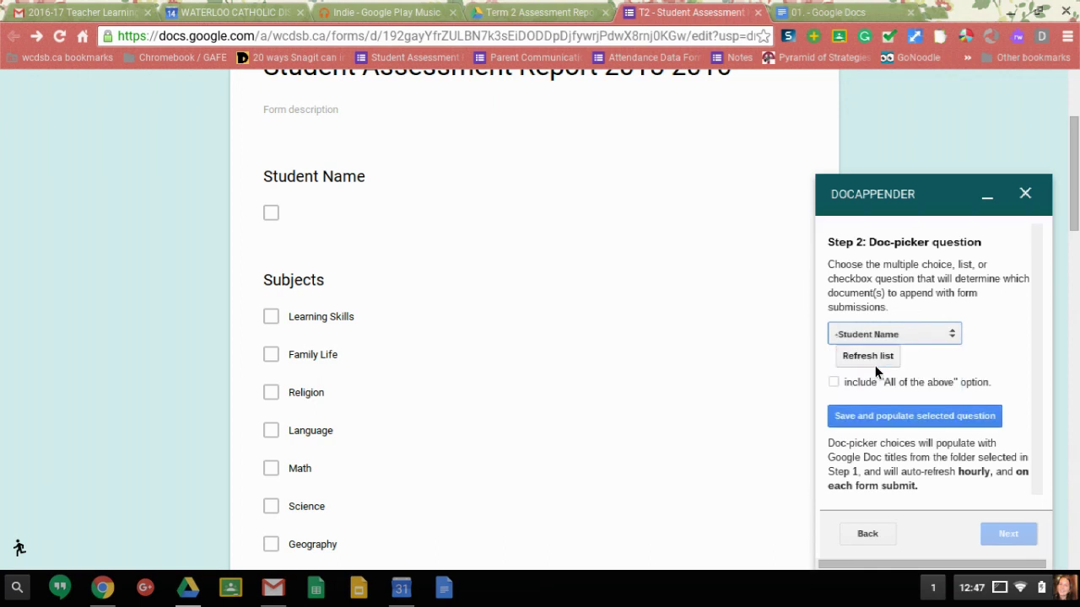
{"action": "left_click", "coordinate": [958, 419]}
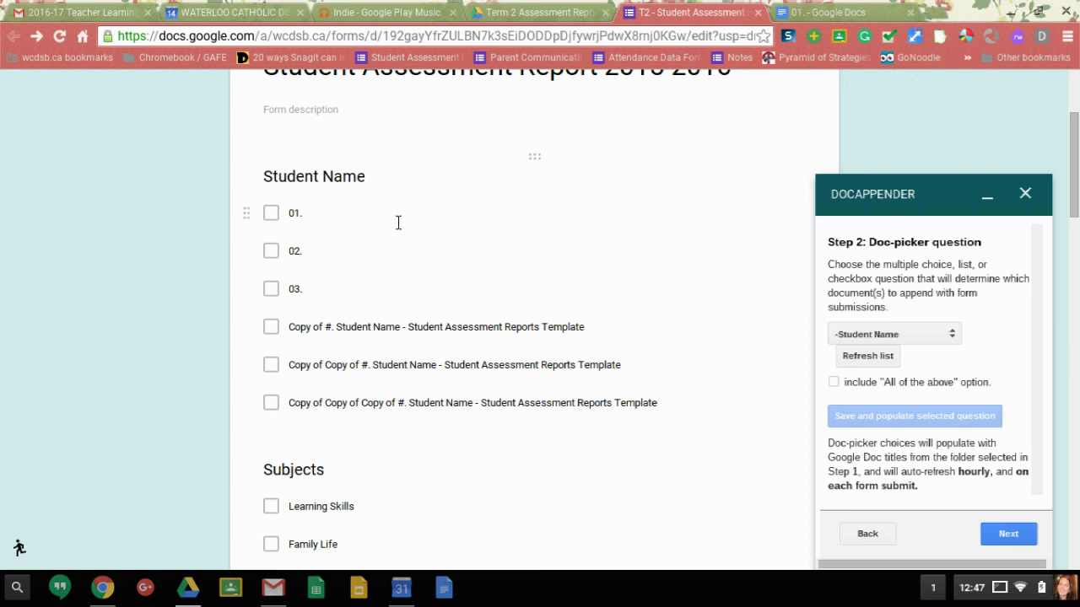
Continue to docAppender's form values and include every question from Subjects through Evidence, leaving out Timestamp and Student Name.
{"action": "left_click", "coordinate": [1019, 537]}
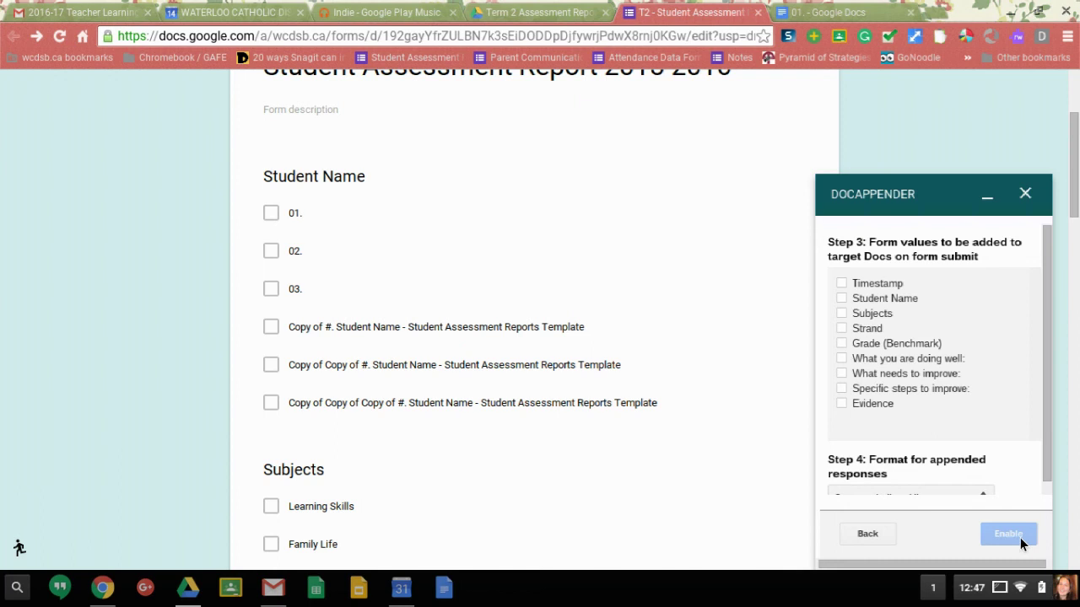
{"action": "left_click", "coordinate": [842, 315]}
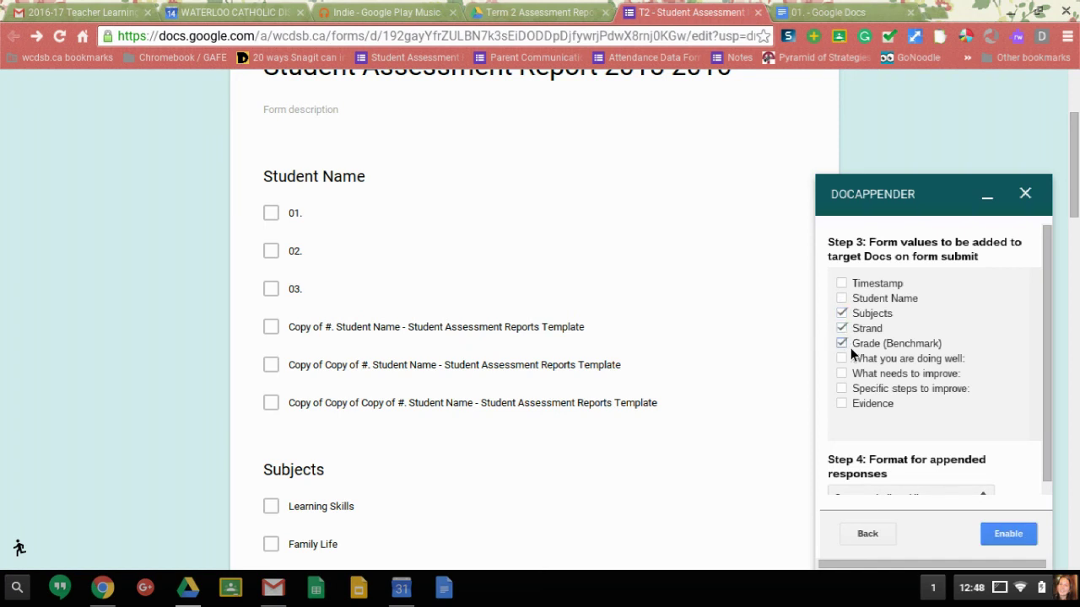
{"action": "left_click", "coordinate": [842, 404]}
{"action": "scroll", "coordinate": [907, 419], "scroll_direction": "down", "scroll_amount": 1}
{"action": "scroll", "coordinate": [907, 413], "scroll_direction": "down", "scroll_amount": 1}
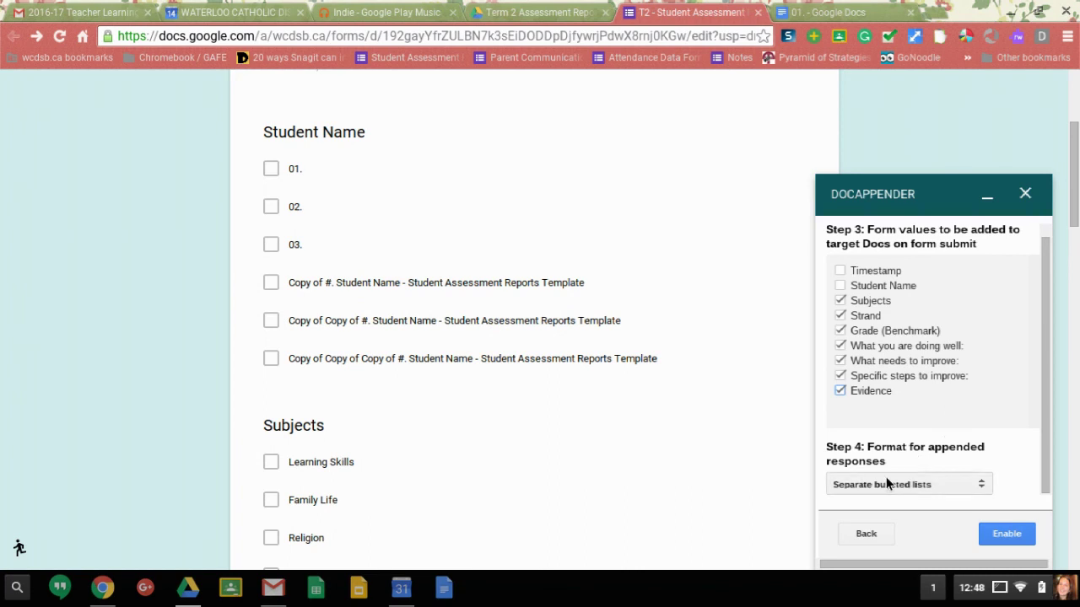
Set the format for appended responses to Rows in a single horizontal table, enable docAppender and close its sidebar.
{"action": "left_click", "coordinate": [954, 496]}
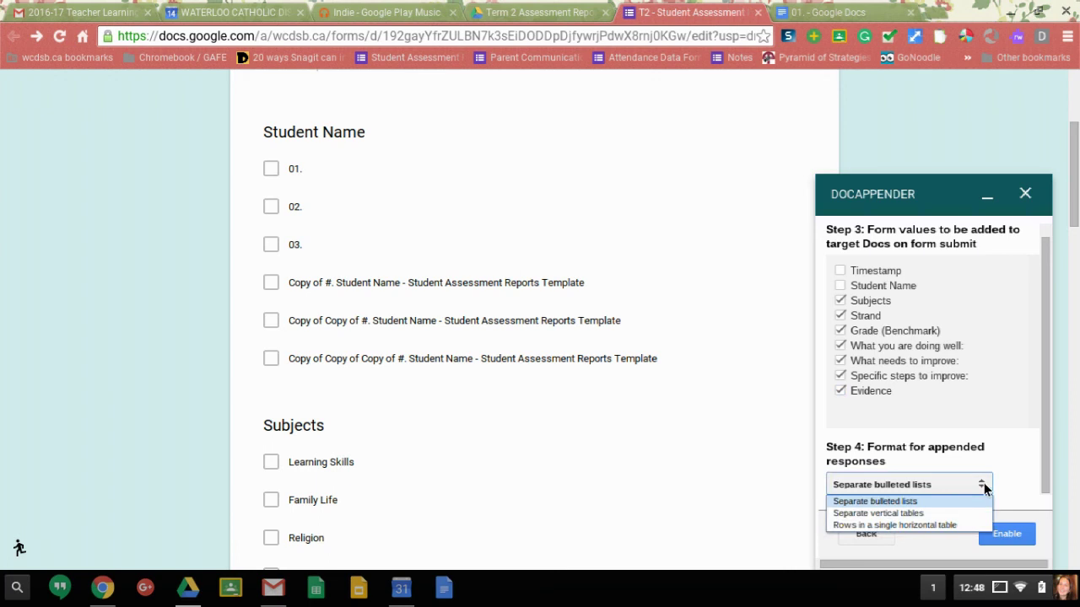
{"action": "left_click", "coordinate": [919, 531]}
{"action": "left_click", "coordinate": [1007, 543]}
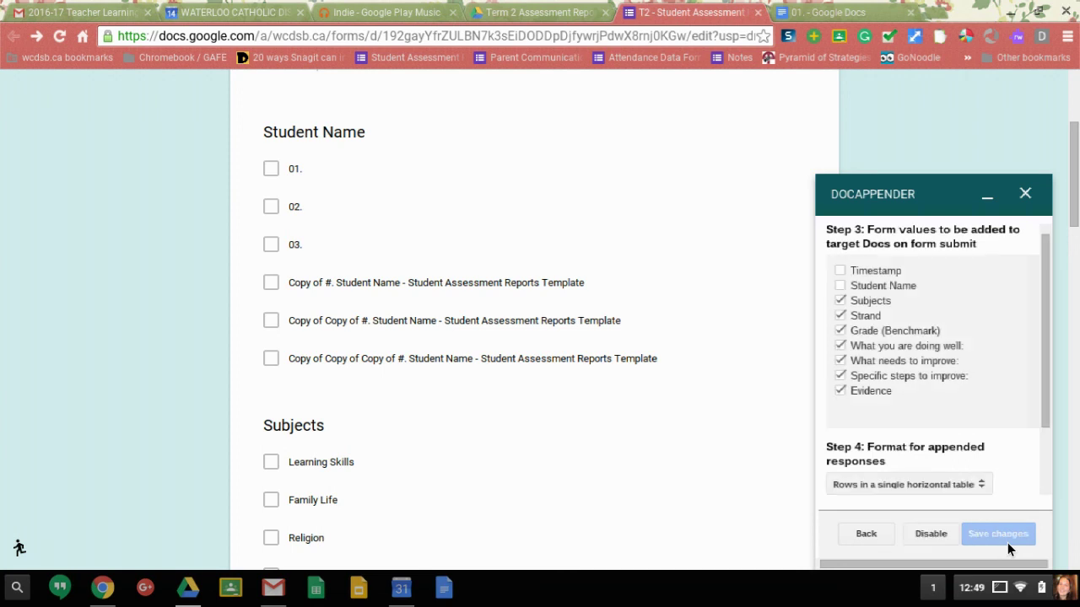
{"action": "left_click", "coordinate": [1026, 194]}
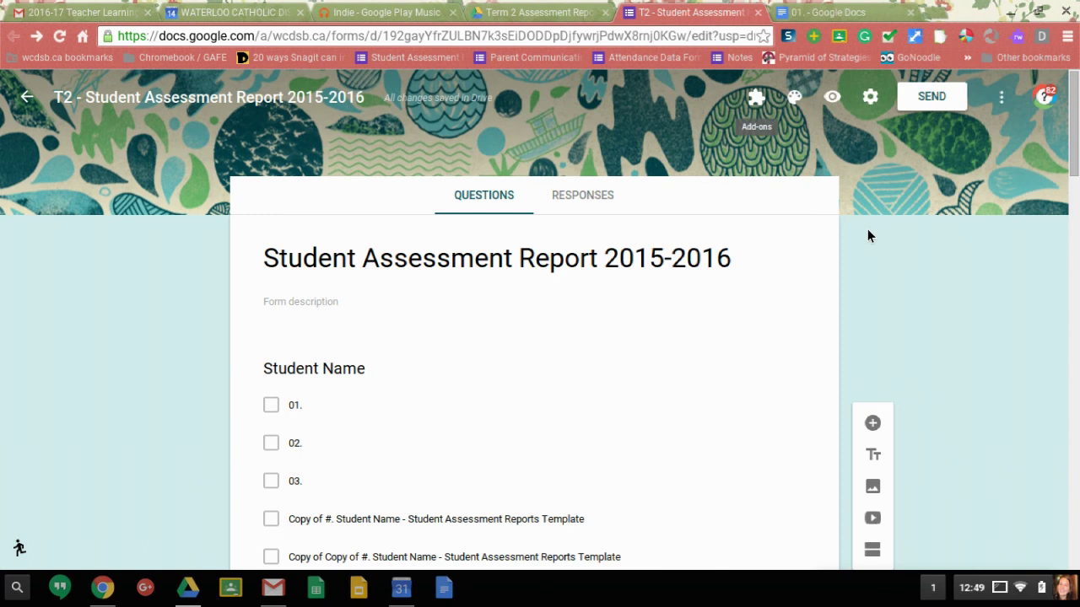
Open the form's preview and select 02. under Student Name and Math under Subjects.
{"action": "left_click", "coordinate": [833, 98]}
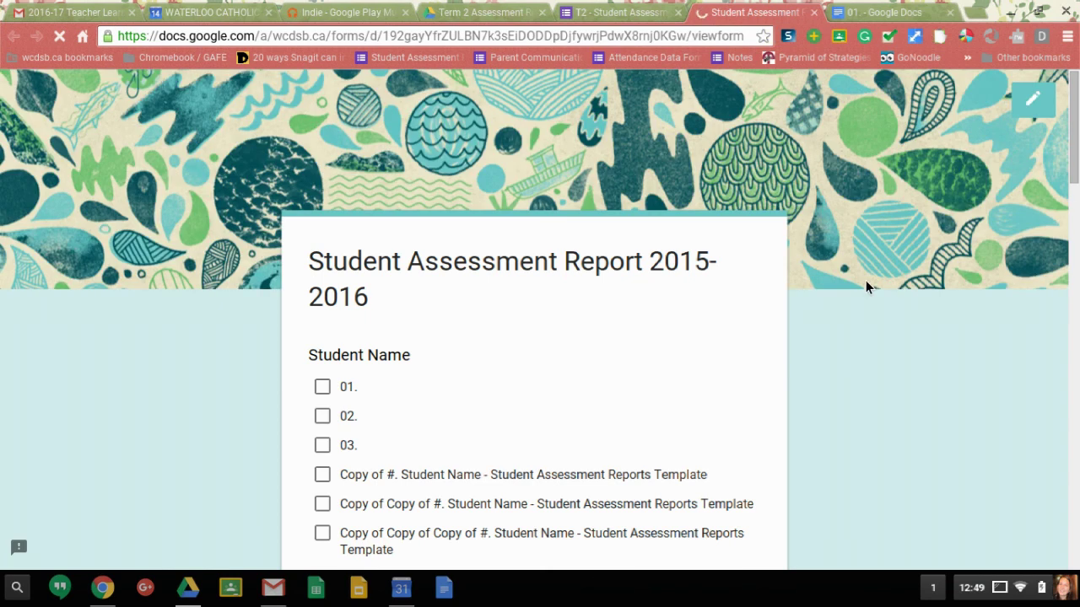
{"action": "scroll", "coordinate": [865, 281], "scroll_direction": "down", "scroll_amount": 1}
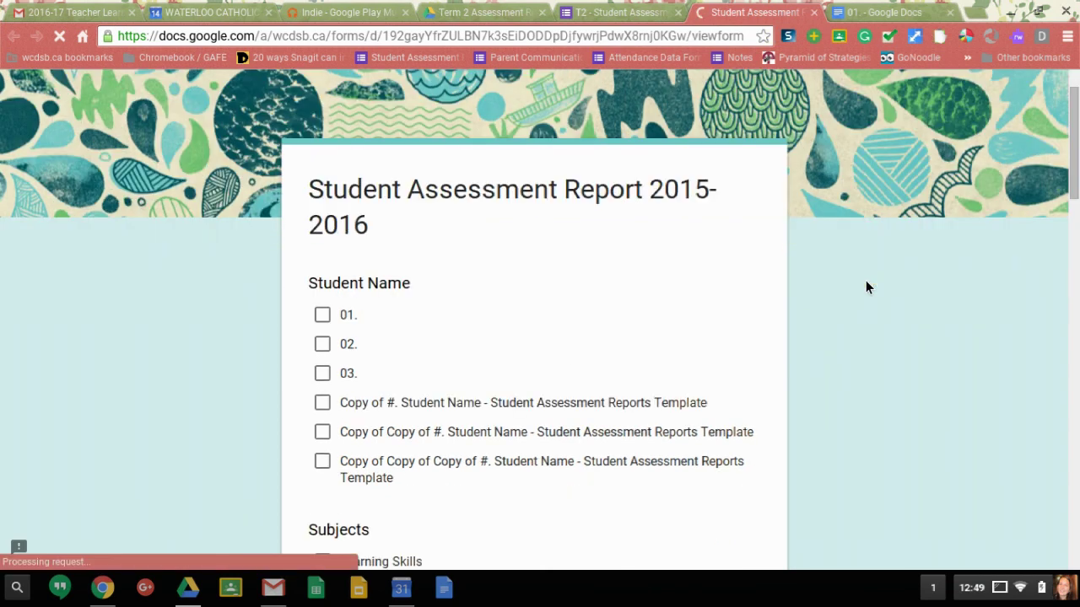
{"action": "left_click", "coordinate": [329, 358]}
{"action": "scroll", "coordinate": [611, 365], "scroll_direction": "down", "scroll_amount": 1}
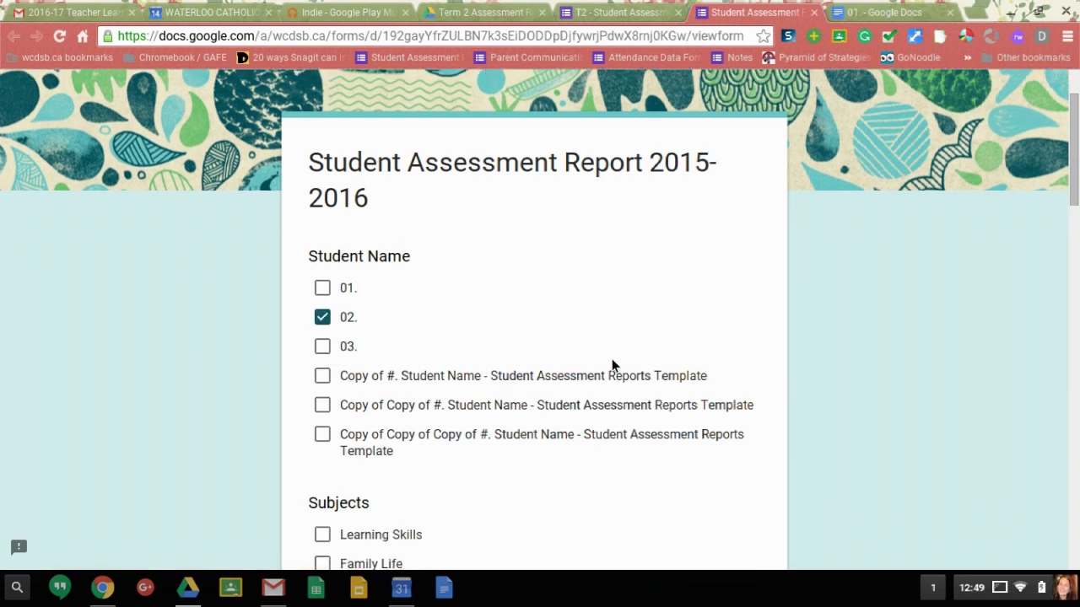
{"action": "scroll", "coordinate": [612, 365], "scroll_direction": "down", "scroll_amount": 3}
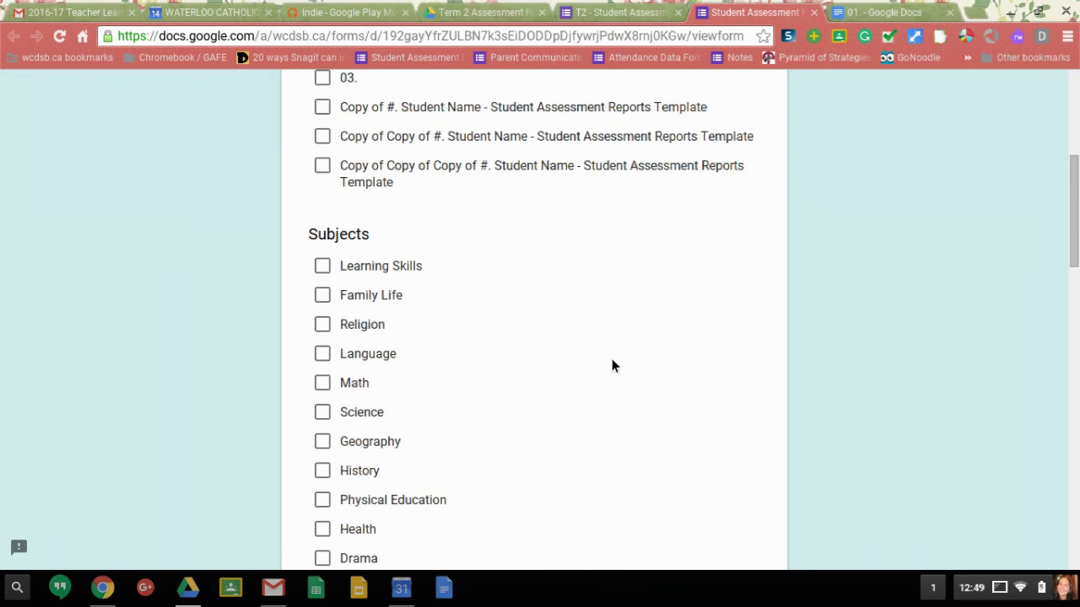
{"action": "left_click", "coordinate": [326, 386]}
{"action": "scroll", "coordinate": [637, 391], "scroll_direction": "down", "scroll_amount": 1}
Enter "Measurement - Cylinders" as the Strand answer.
{"action": "scroll", "coordinate": [637, 392], "scroll_direction": "down", "scroll_amount": 3}
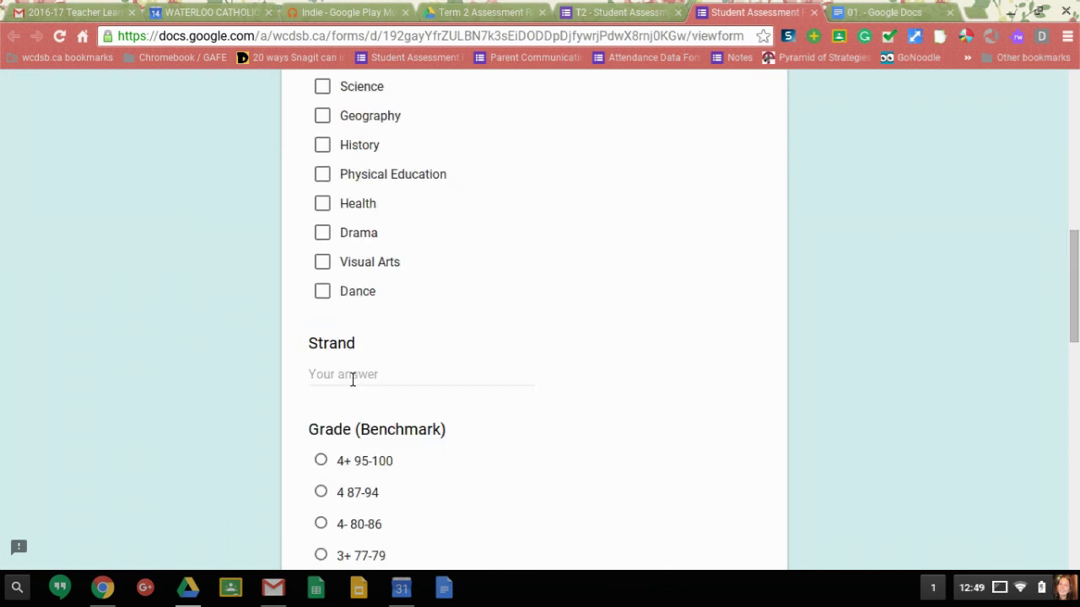
{"action": "left_click", "coordinate": [361, 379]}
{"action": "type", "text": "M"}
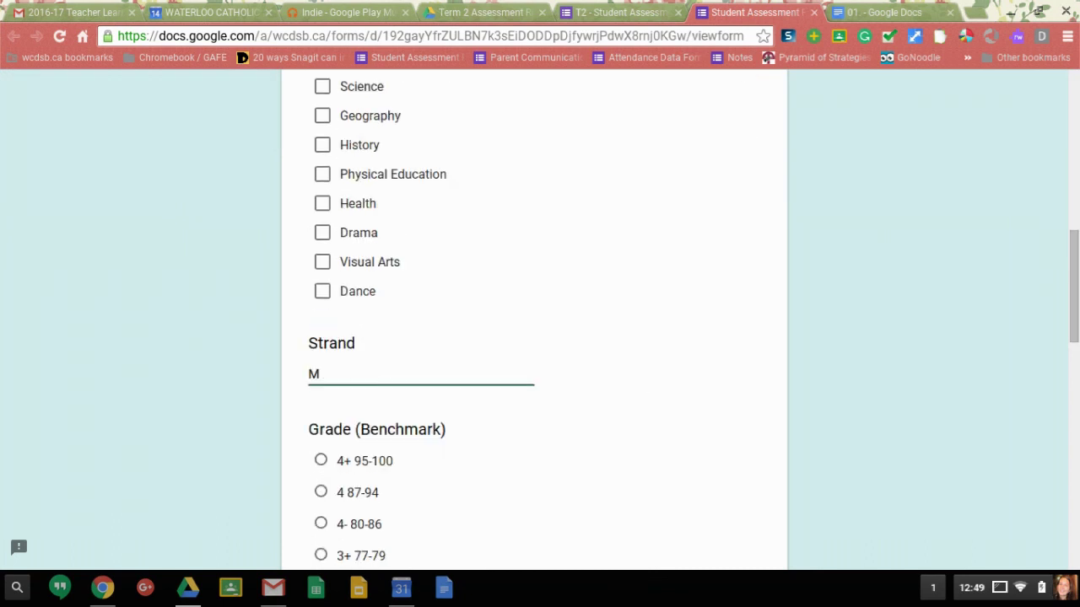
{"action": "type", "text": "easurement - Cyl"}
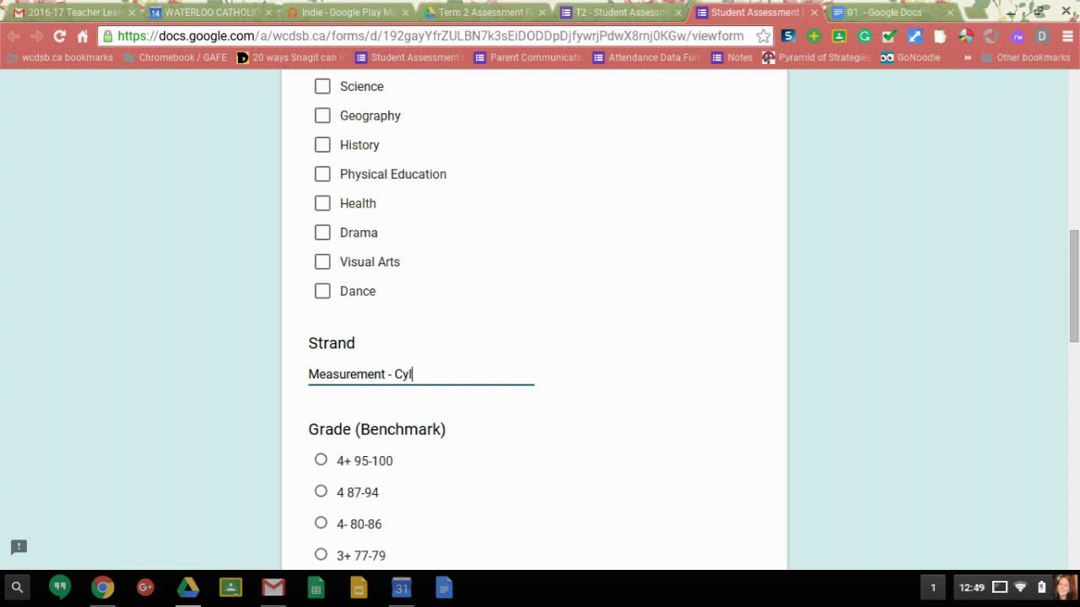
{"action": "type", "text": "inders"}
Choose 3+ 77-79 as the Grade (Benchmark).
{"action": "scroll", "coordinate": [608, 382], "scroll_direction": "down", "scroll_amount": 1}
{"action": "scroll", "coordinate": [611, 390], "scroll_direction": "down", "scroll_amount": 2}
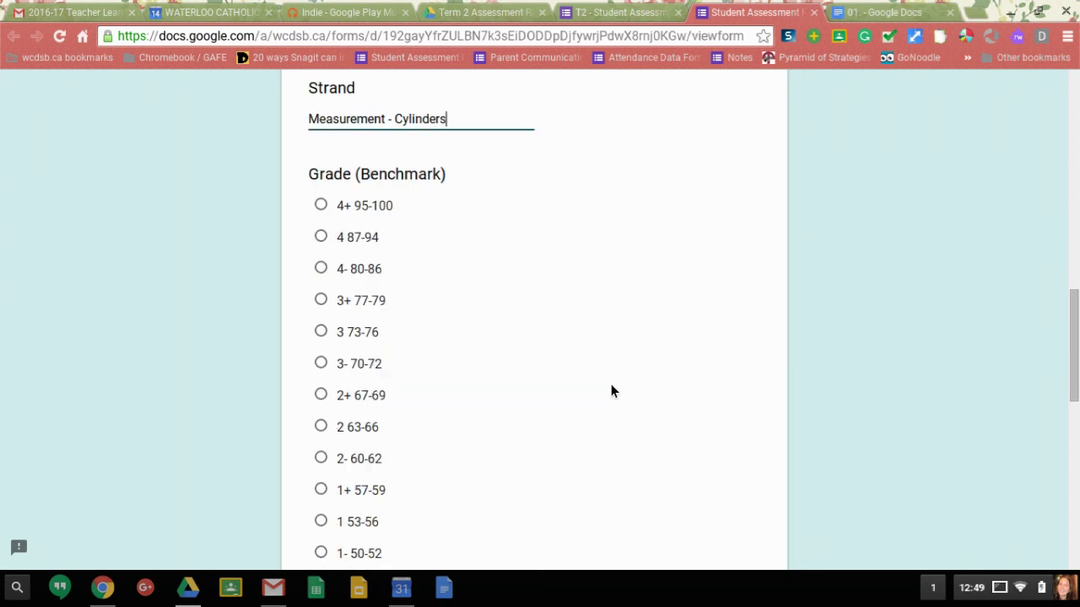
{"action": "scroll", "coordinate": [612, 391], "scroll_direction": "down", "scroll_amount": 1}
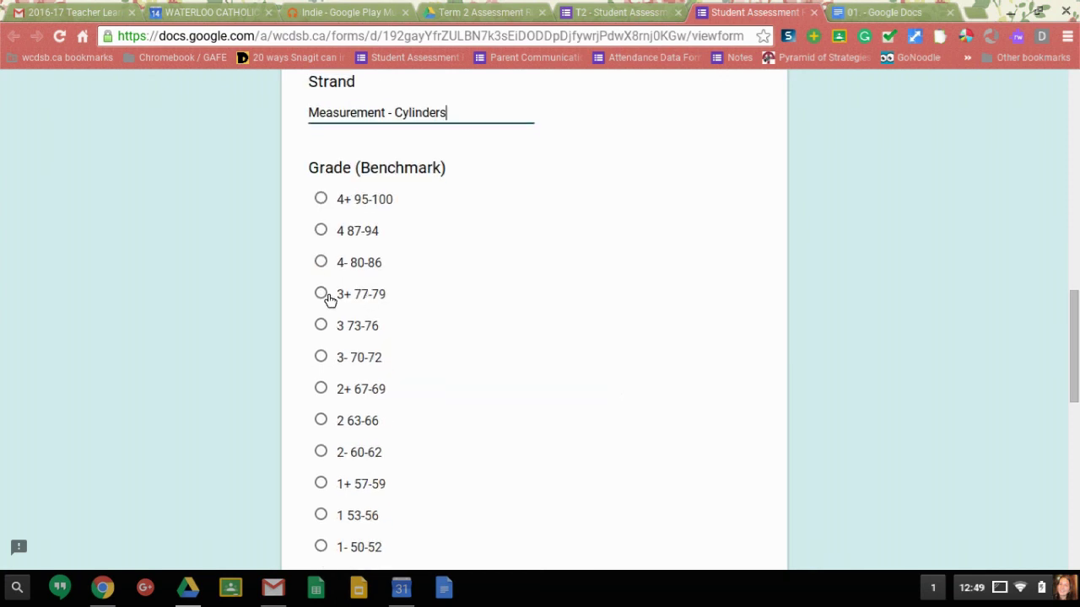
{"action": "left_click", "coordinate": [324, 295]}
Answer "What you are doing well:" with "Thorough calculations and following steps" and "What needs to improve:" with "check your work".
{"action": "scroll", "coordinate": [673, 305], "scroll_direction": "down", "scroll_amount": 3}
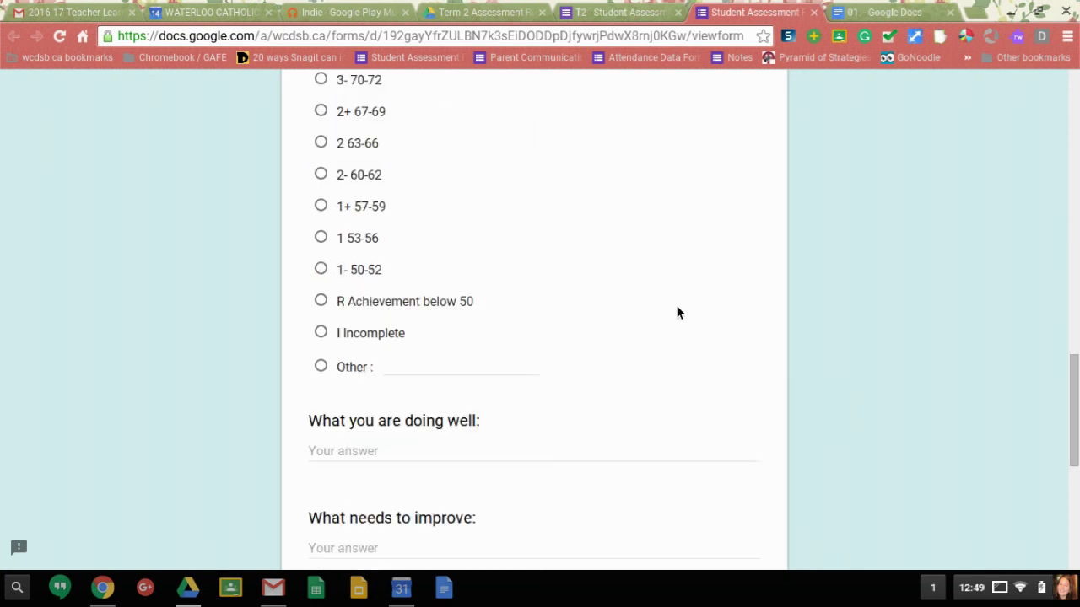
{"action": "scroll", "coordinate": [676, 313], "scroll_direction": "down", "scroll_amount": 1}
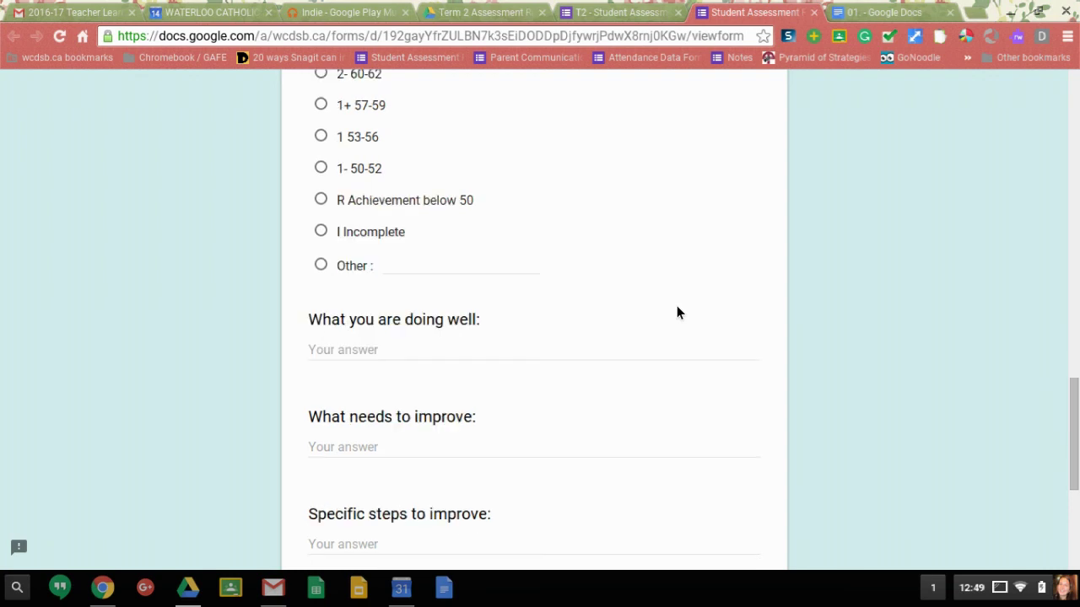
{"action": "left_click", "coordinate": [370, 361]}
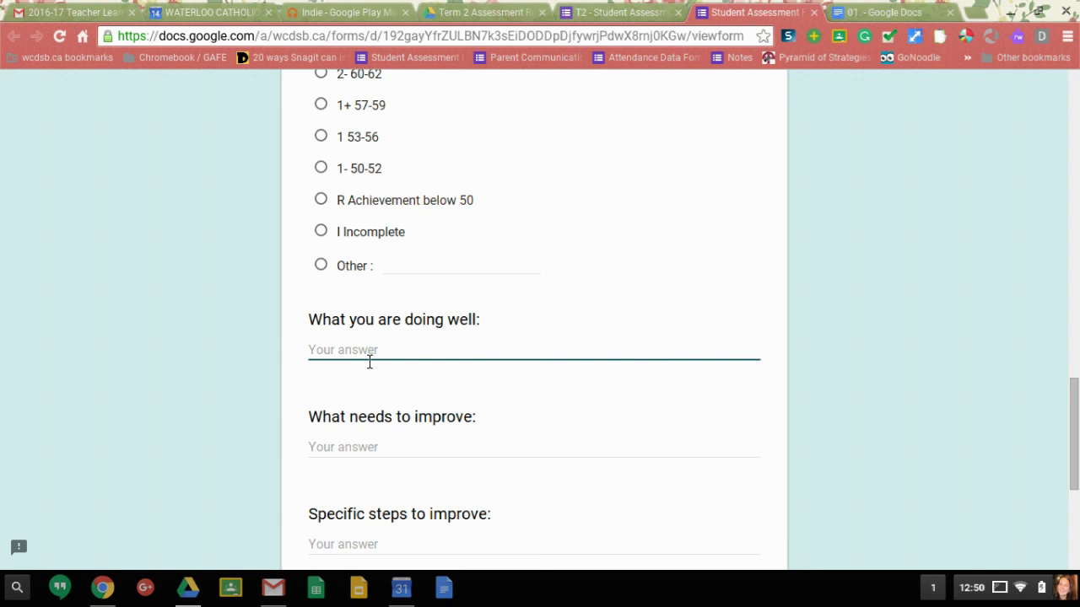
{"action": "type", "text": "Thorough calculations and fo"}
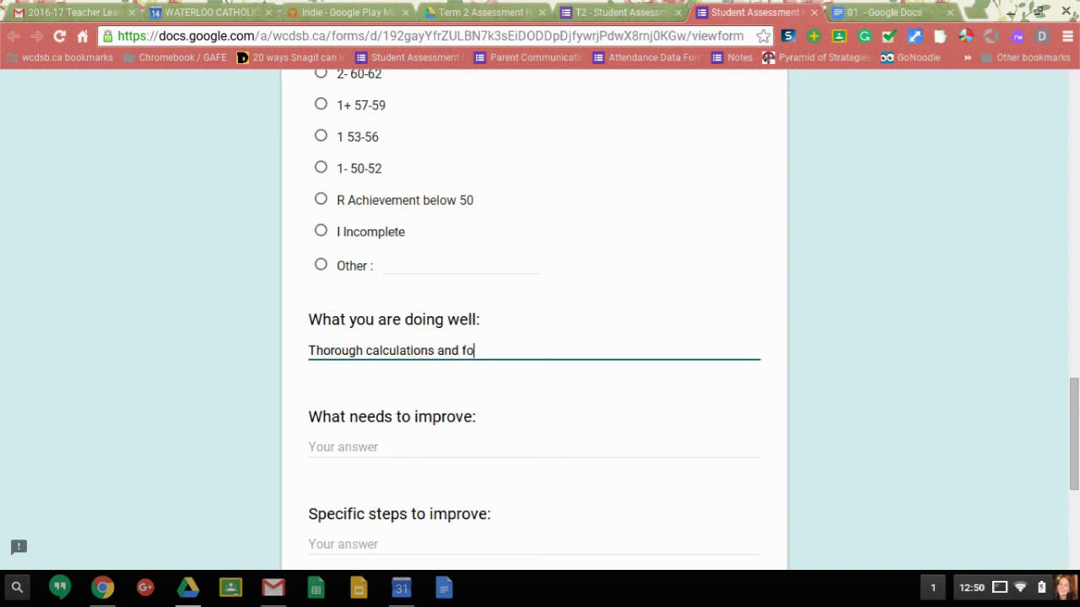
{"action": "type", "text": "llowing steps"}
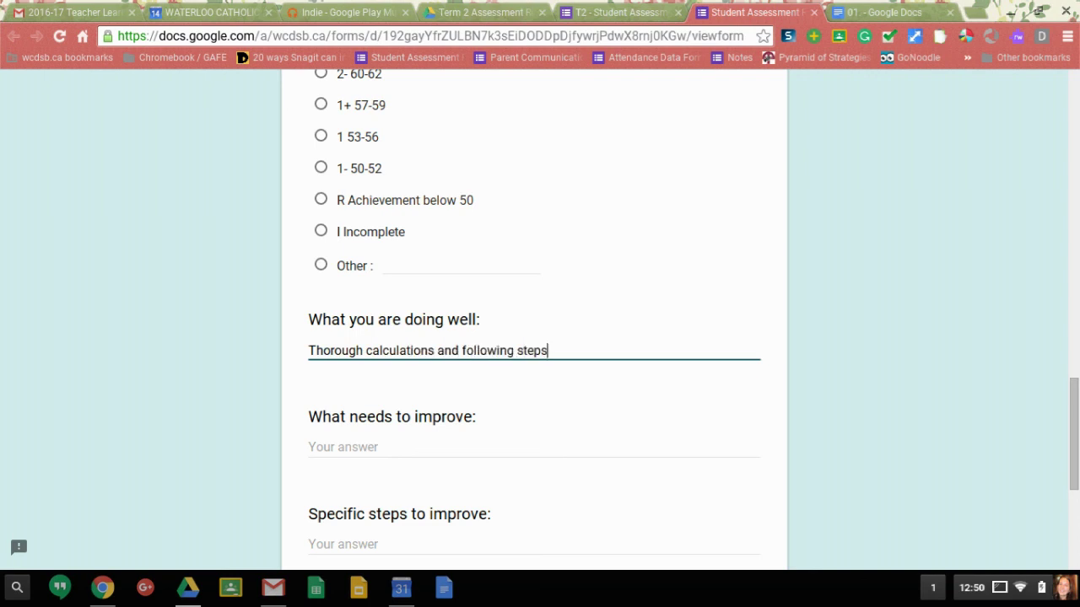
{"action": "left_click", "coordinate": [350, 454]}
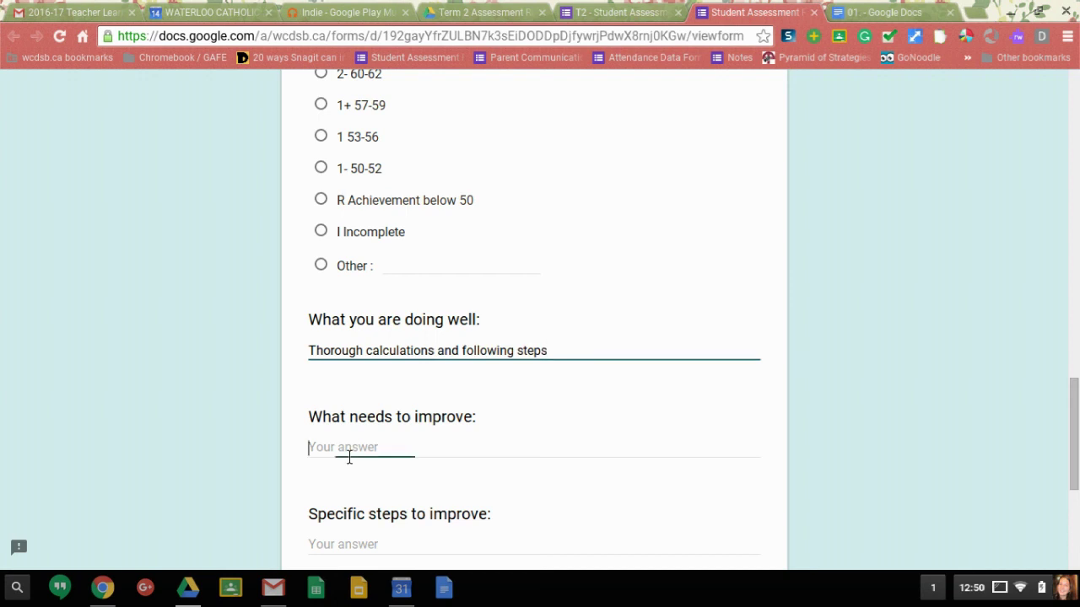
{"action": "type", "text": "che"}
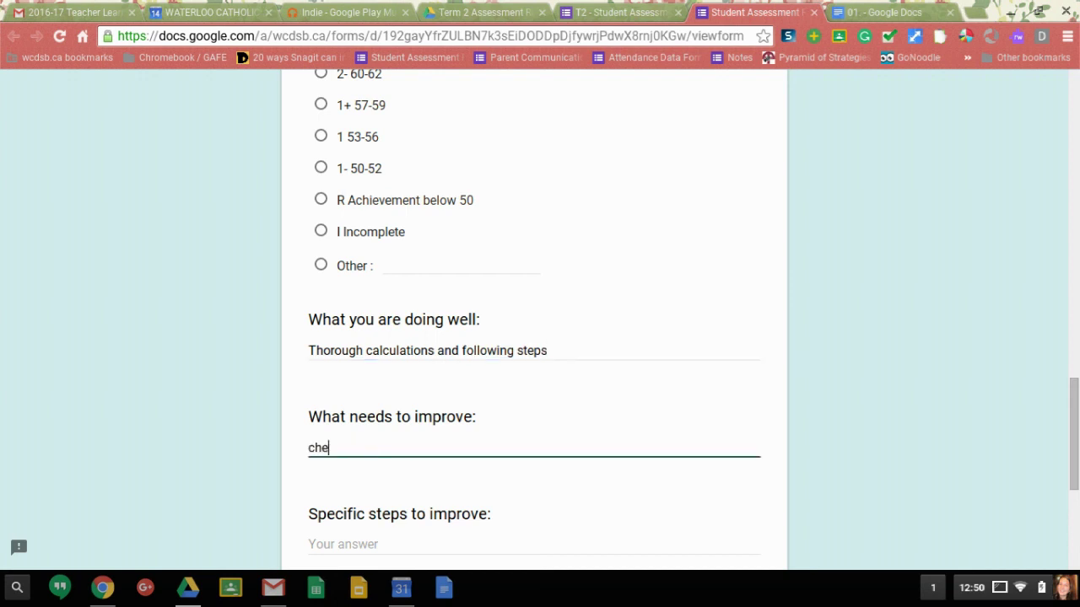
{"action": "type", "text": "ck your work"}
Submit the assessment response with "Specific steps to improve:" and "Evidence" left blank.
{"action": "scroll", "coordinate": [458, 412], "scroll_direction": "down", "scroll_amount": 3}
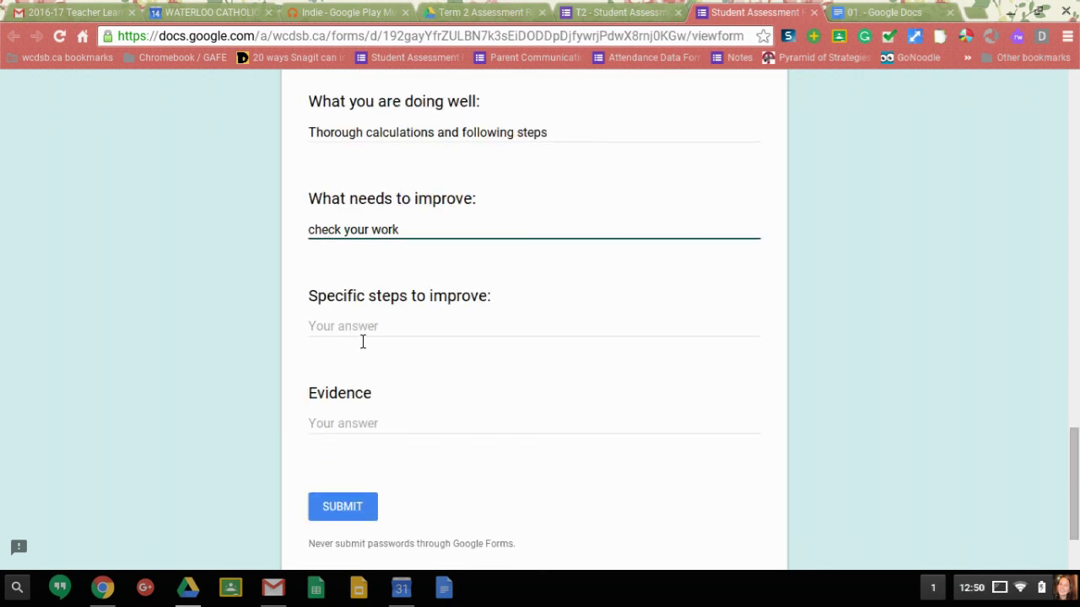
{"action": "left_click", "coordinate": [346, 432]}
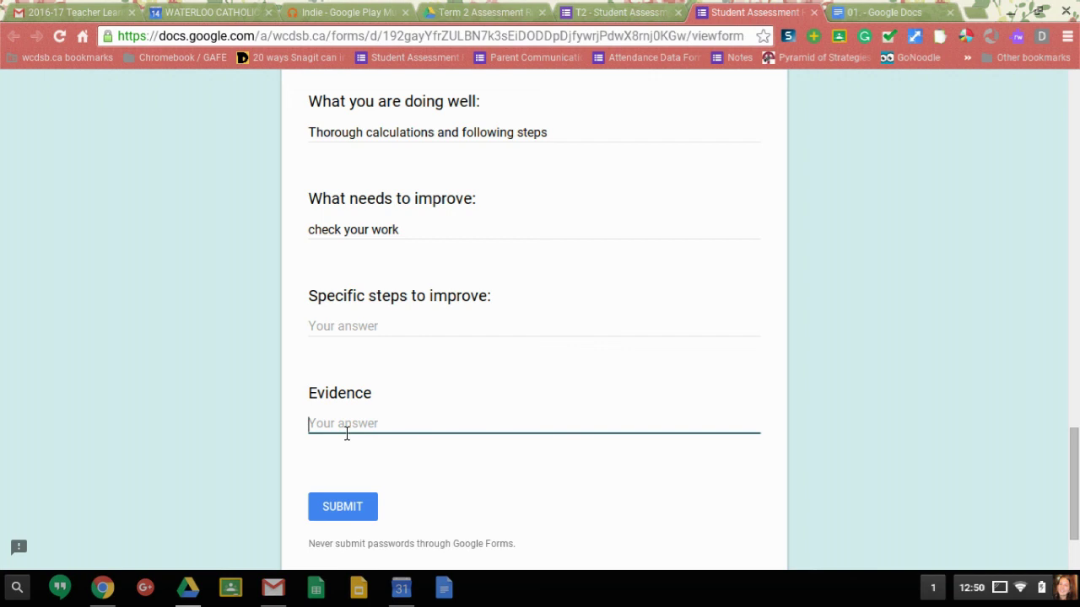
{"action": "left_click", "coordinate": [352, 509]}
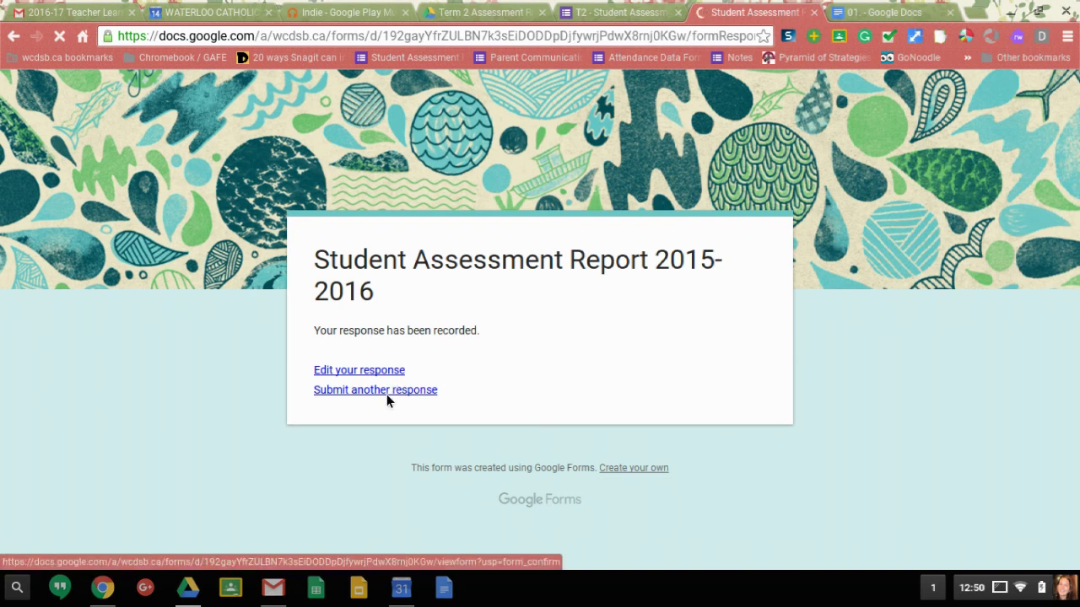
Open the 02. document from the Term 2 Assessment Reports folder in Drive to check the appended response.
{"action": "left_click", "coordinate": [474, 11]}
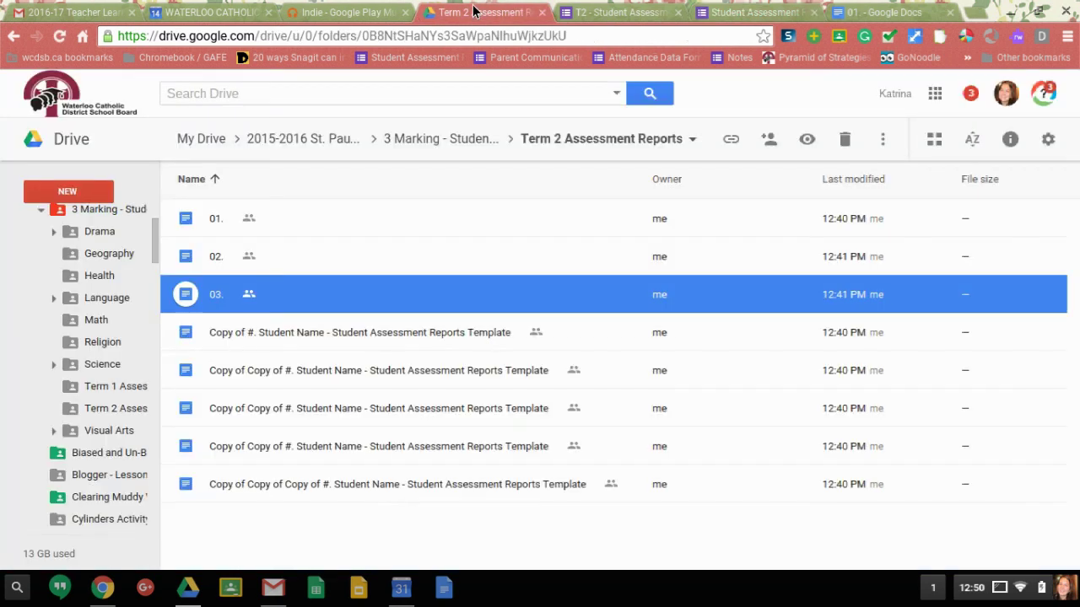
{"action": "double_click", "coordinate": [207, 258]}
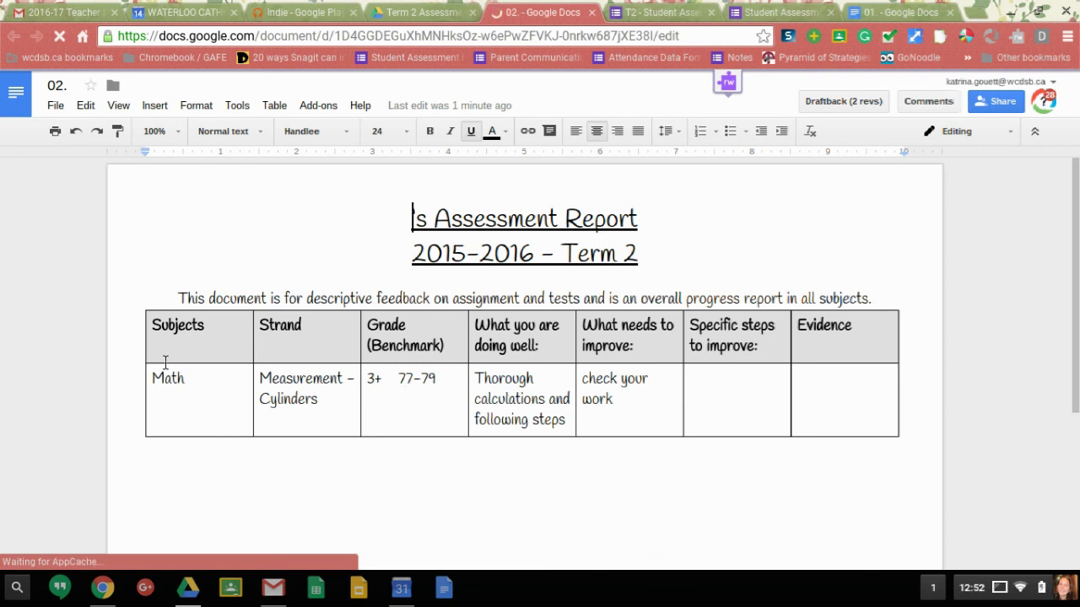
Return to the form editor and open the Student Name question to review its populated document choices.
{"action": "left_click", "coordinate": [650, 14]}
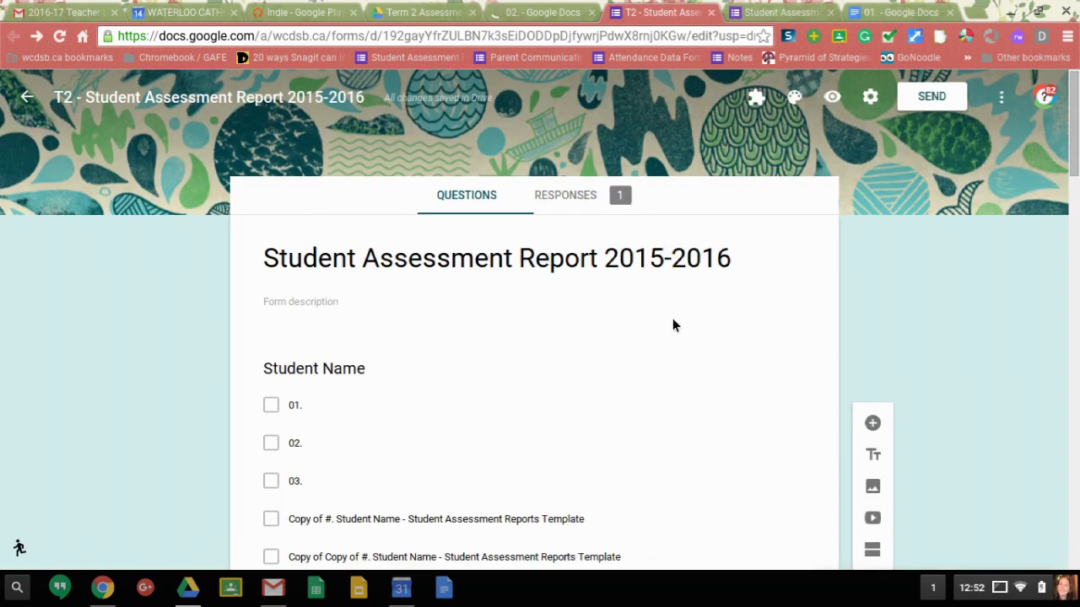
{"action": "scroll", "coordinate": [473, 380], "scroll_direction": "down", "scroll_amount": 1}
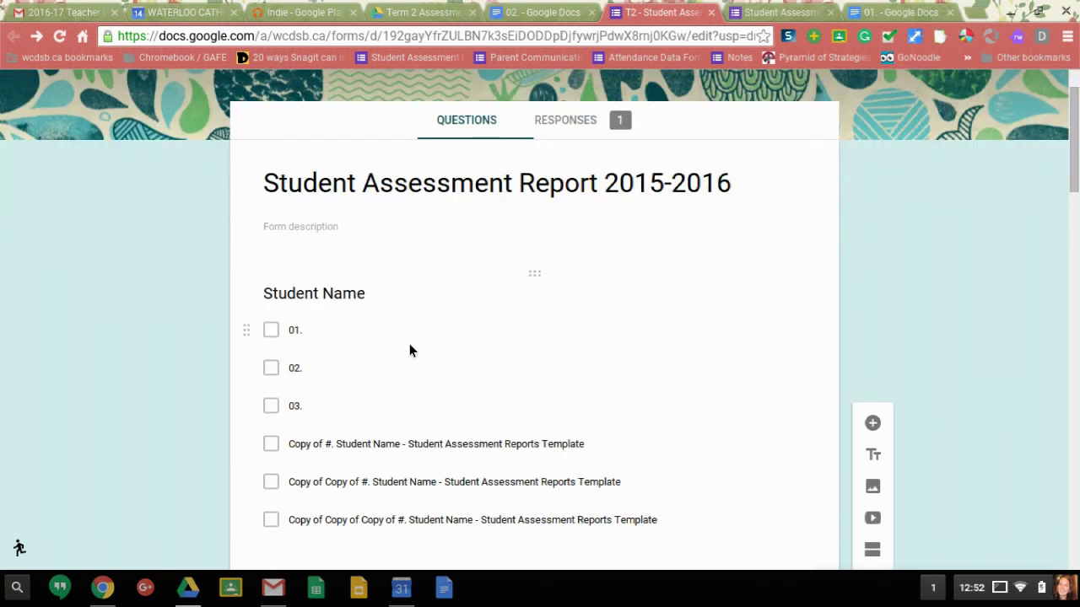
{"action": "left_click", "coordinate": [409, 345]}
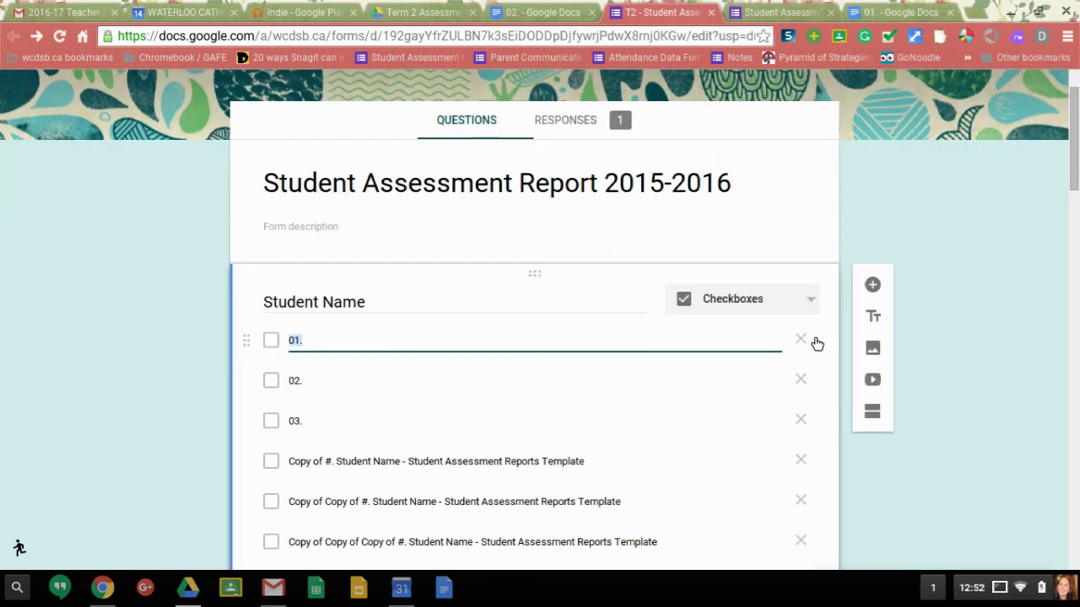
{"action": "scroll", "coordinate": [806, 312], "scroll_direction": "down", "scroll_amount": 1}
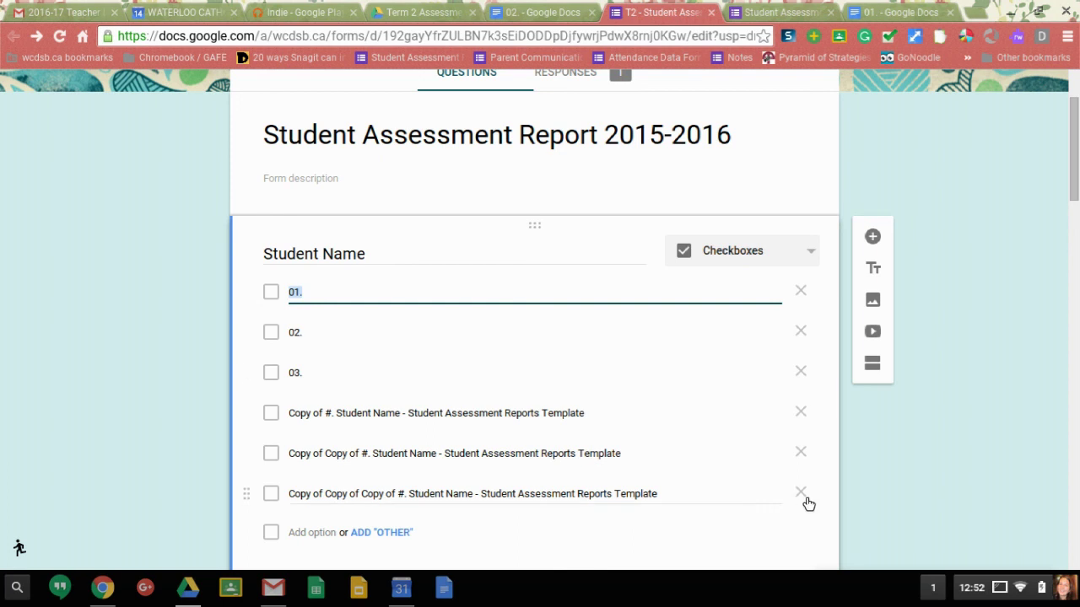
{"action": "scroll", "coordinate": [799, 489], "scroll_direction": "up", "scroll_amount": 2}
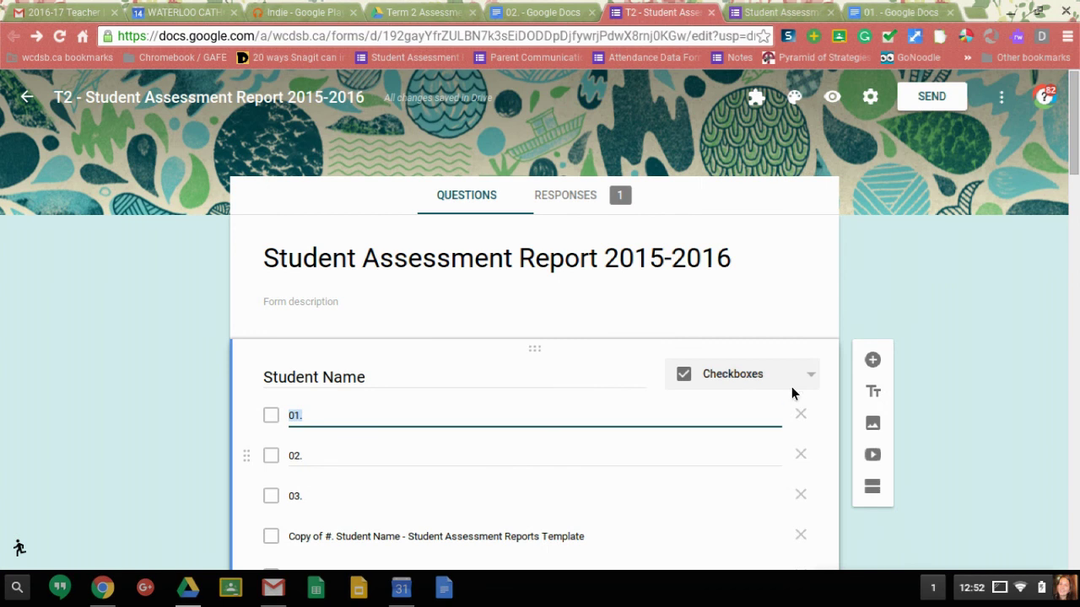
Try to reopen the docAppender sidebar for the form, then reload the form.
{"action": "left_click", "coordinate": [759, 100]}
{"action": "left_click", "coordinate": [789, 151]}
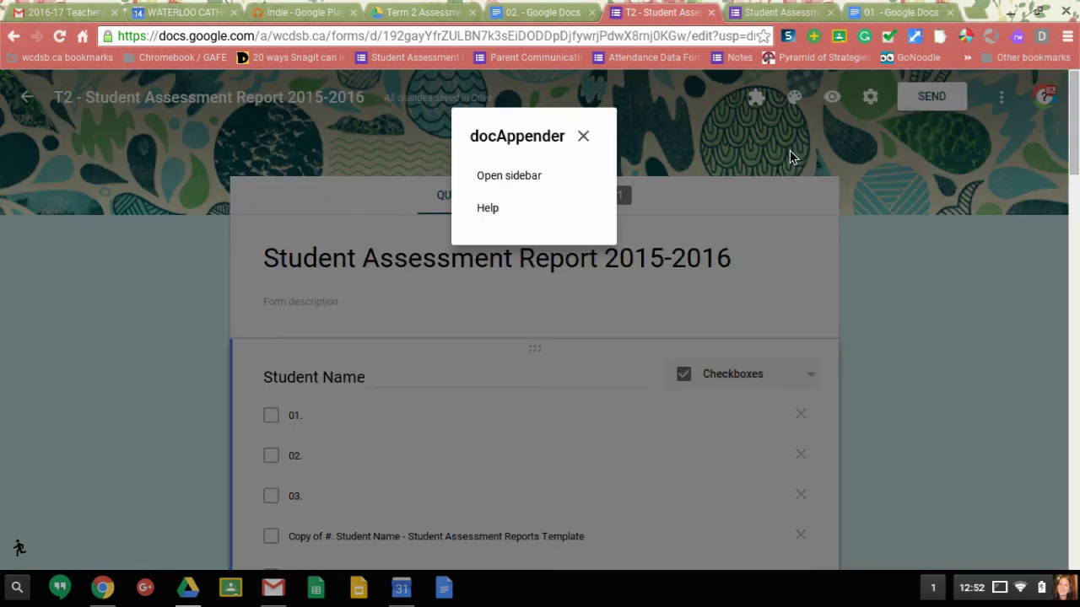
{"action": "left_click", "coordinate": [512, 175]}
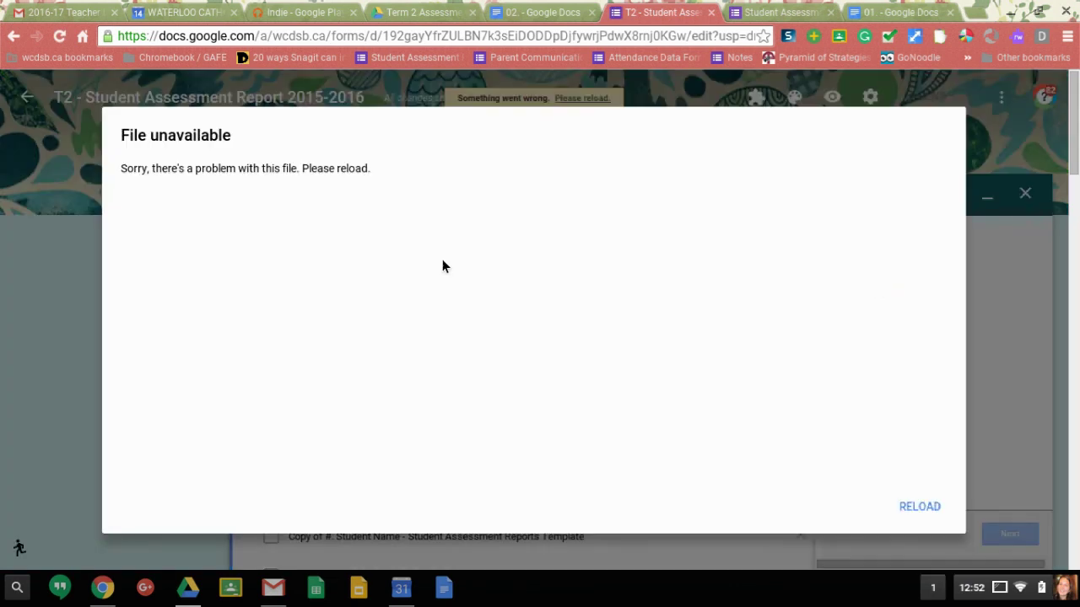
{"action": "left_click", "coordinate": [922, 510]}
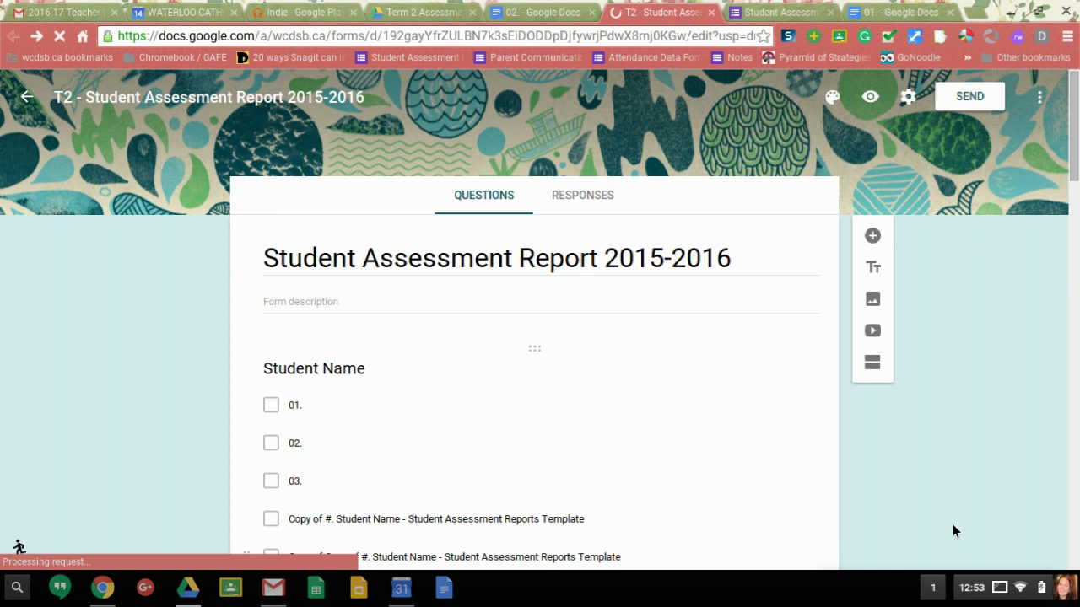
{"action": "left_click", "coordinate": [995, 595]}
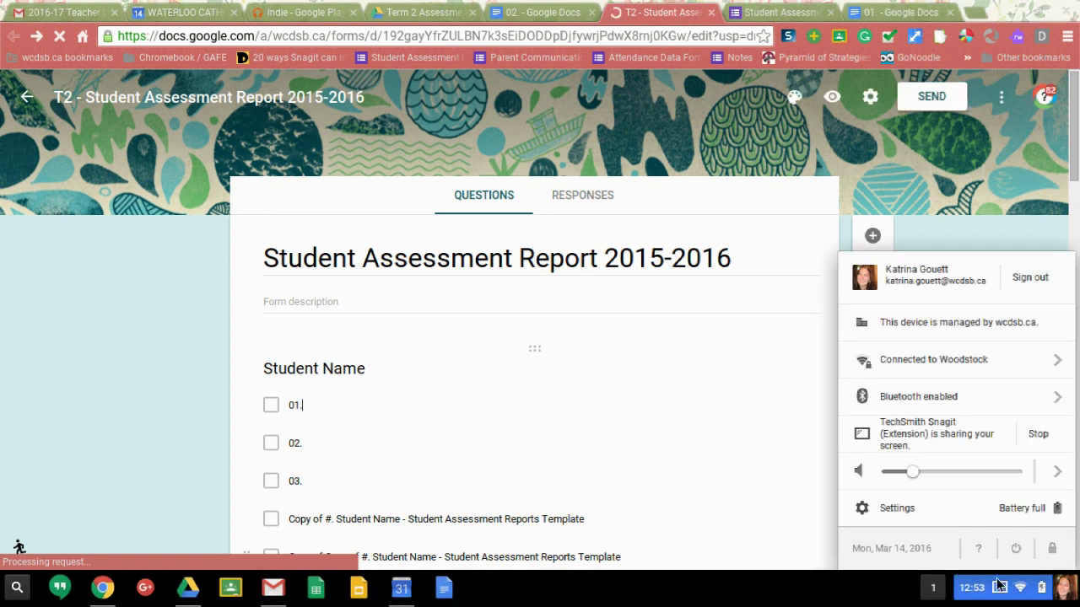